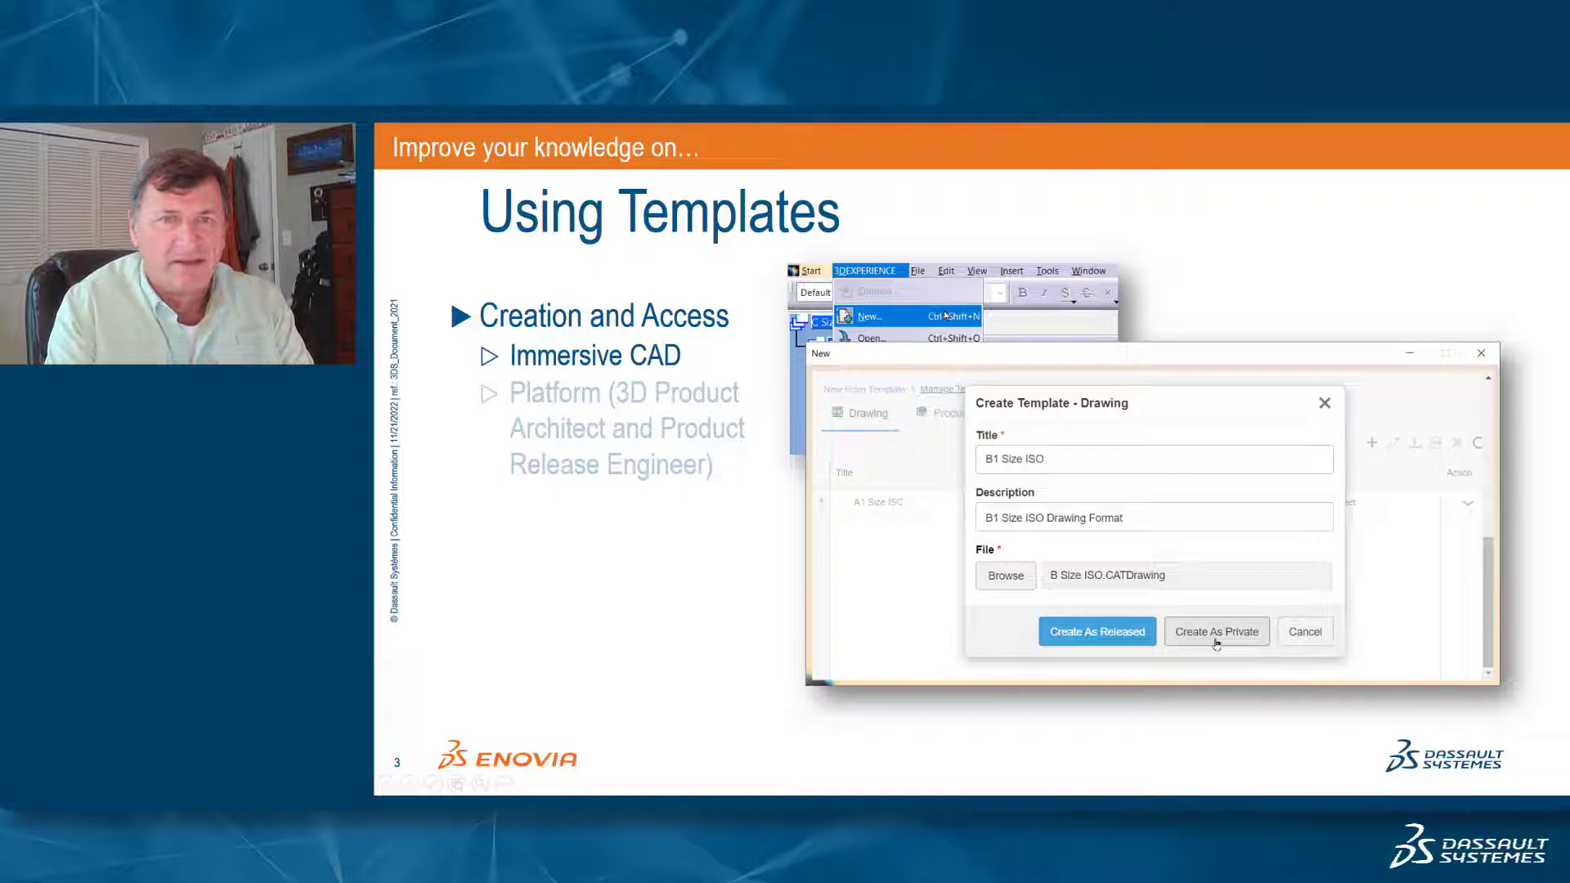
Advance from slide 3 to slide 5, which shows platform template access with the New Product template list
key("Right")
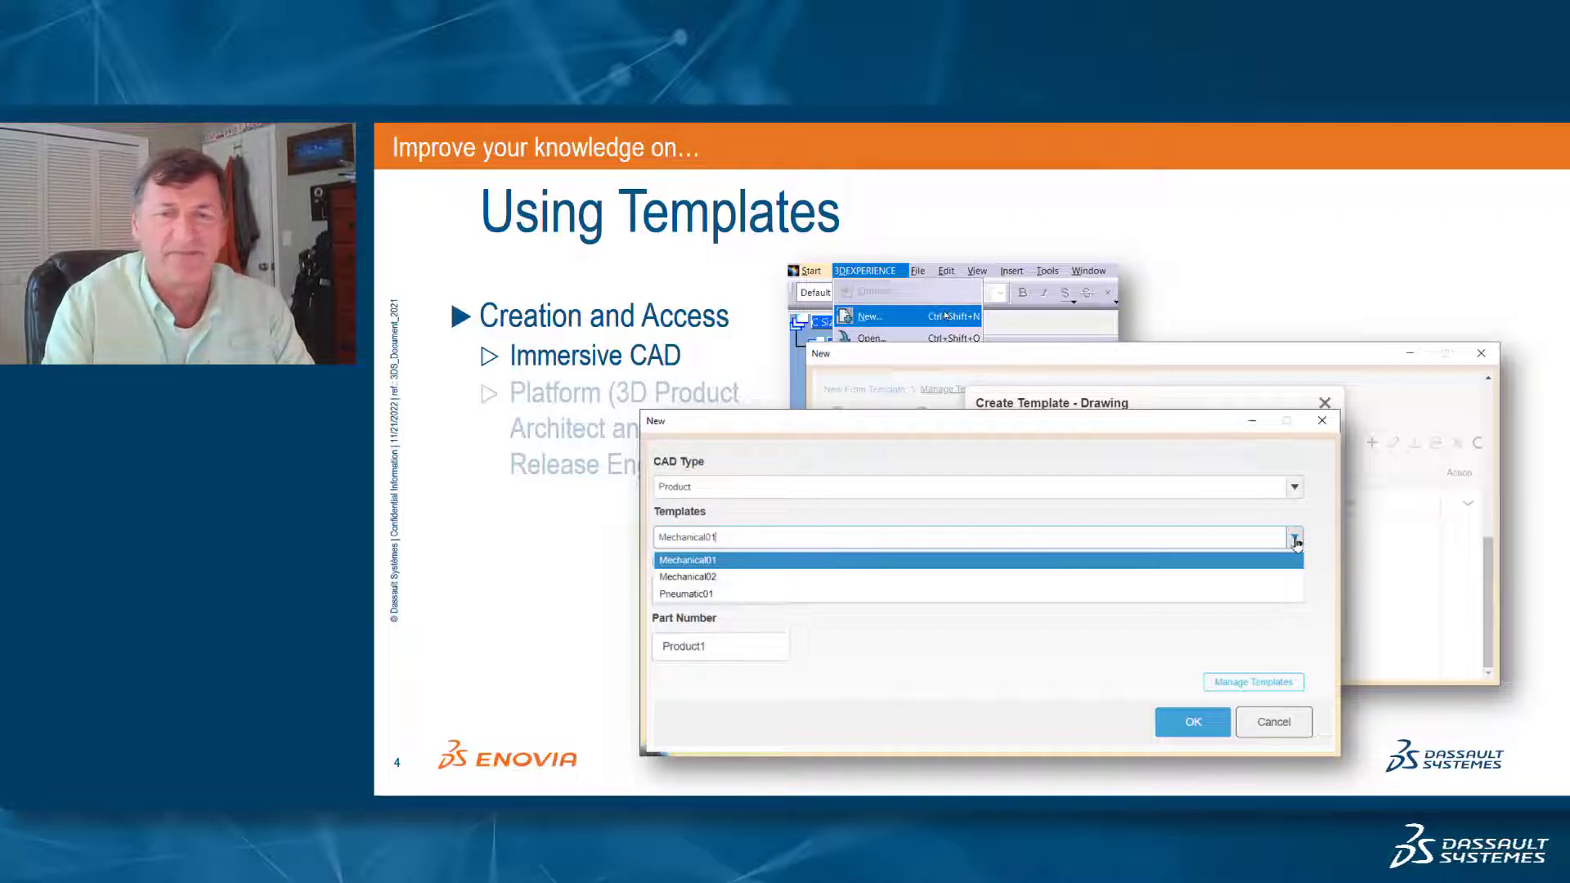
key("Right")
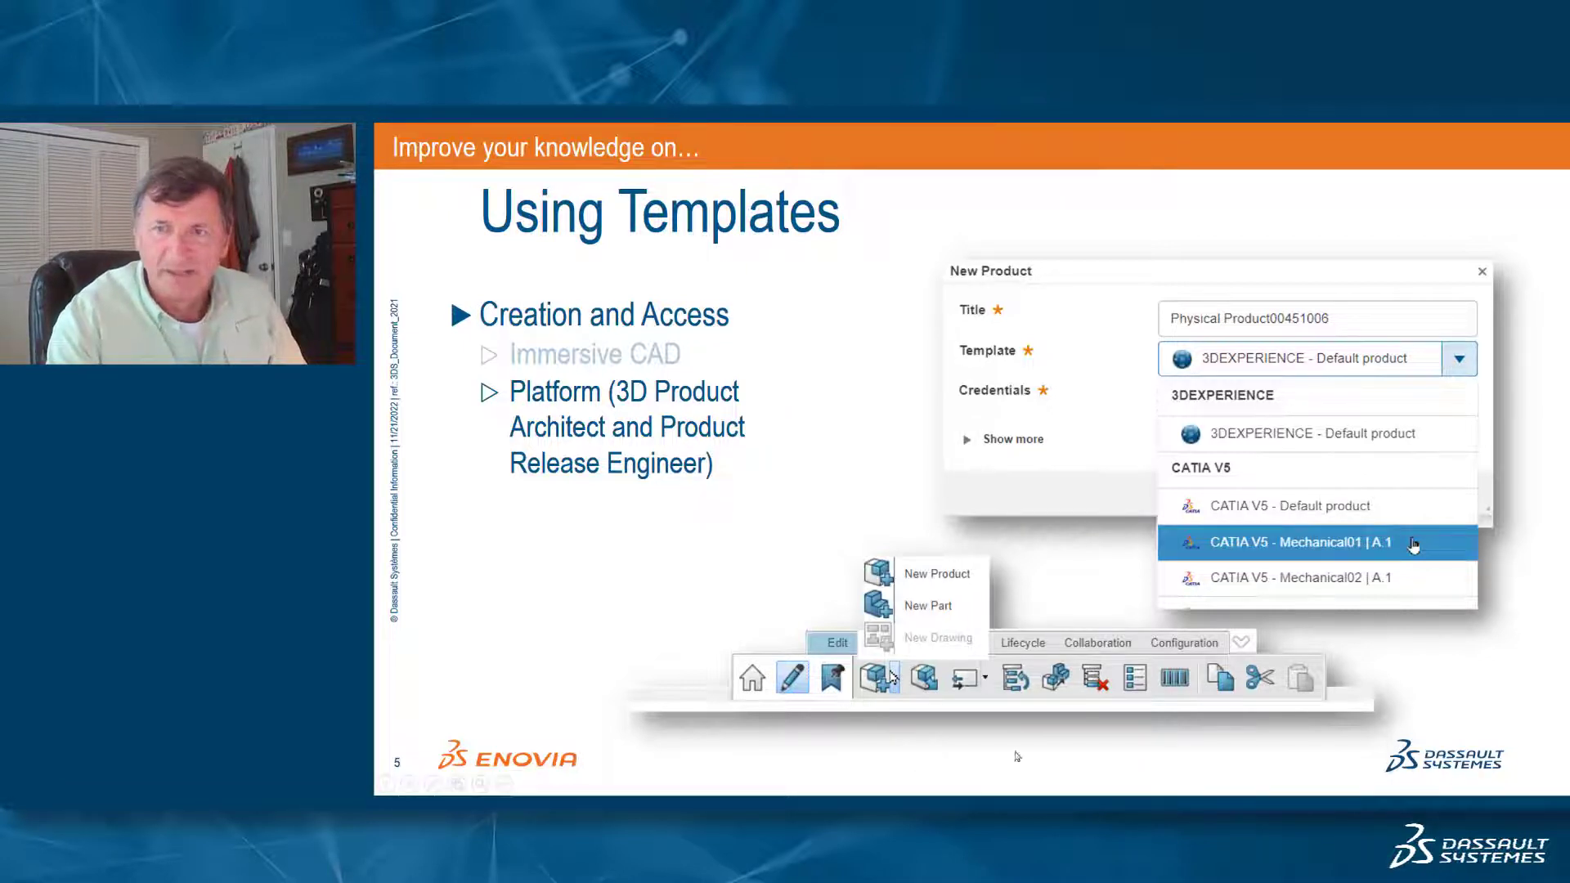
Advance through slide 6 on Rules to slide 7 on Conversions
key("Right")
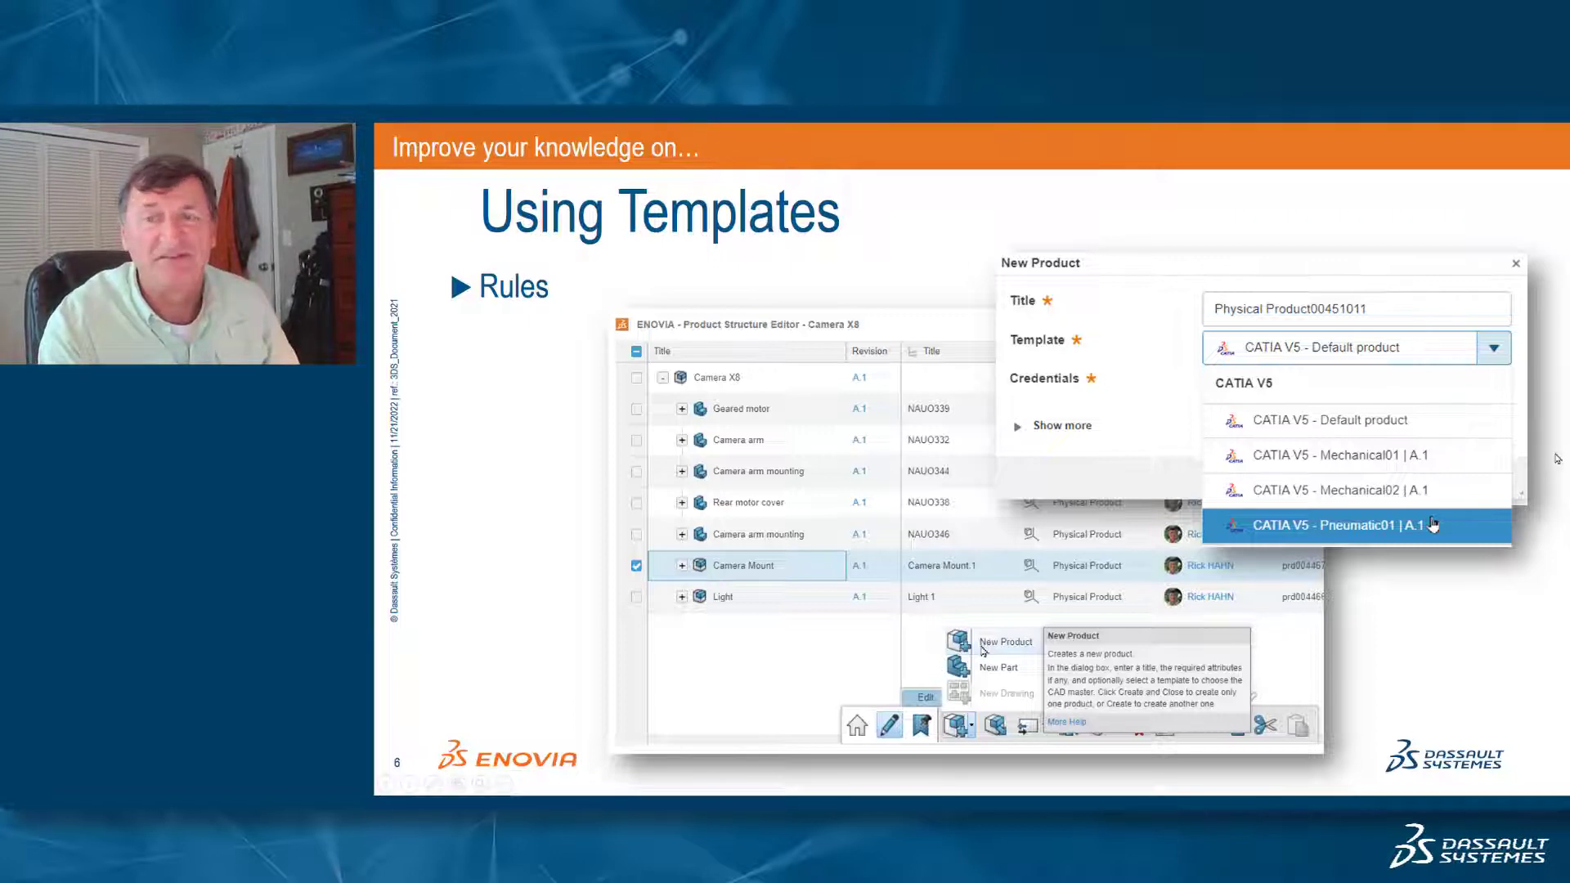
key("Right")
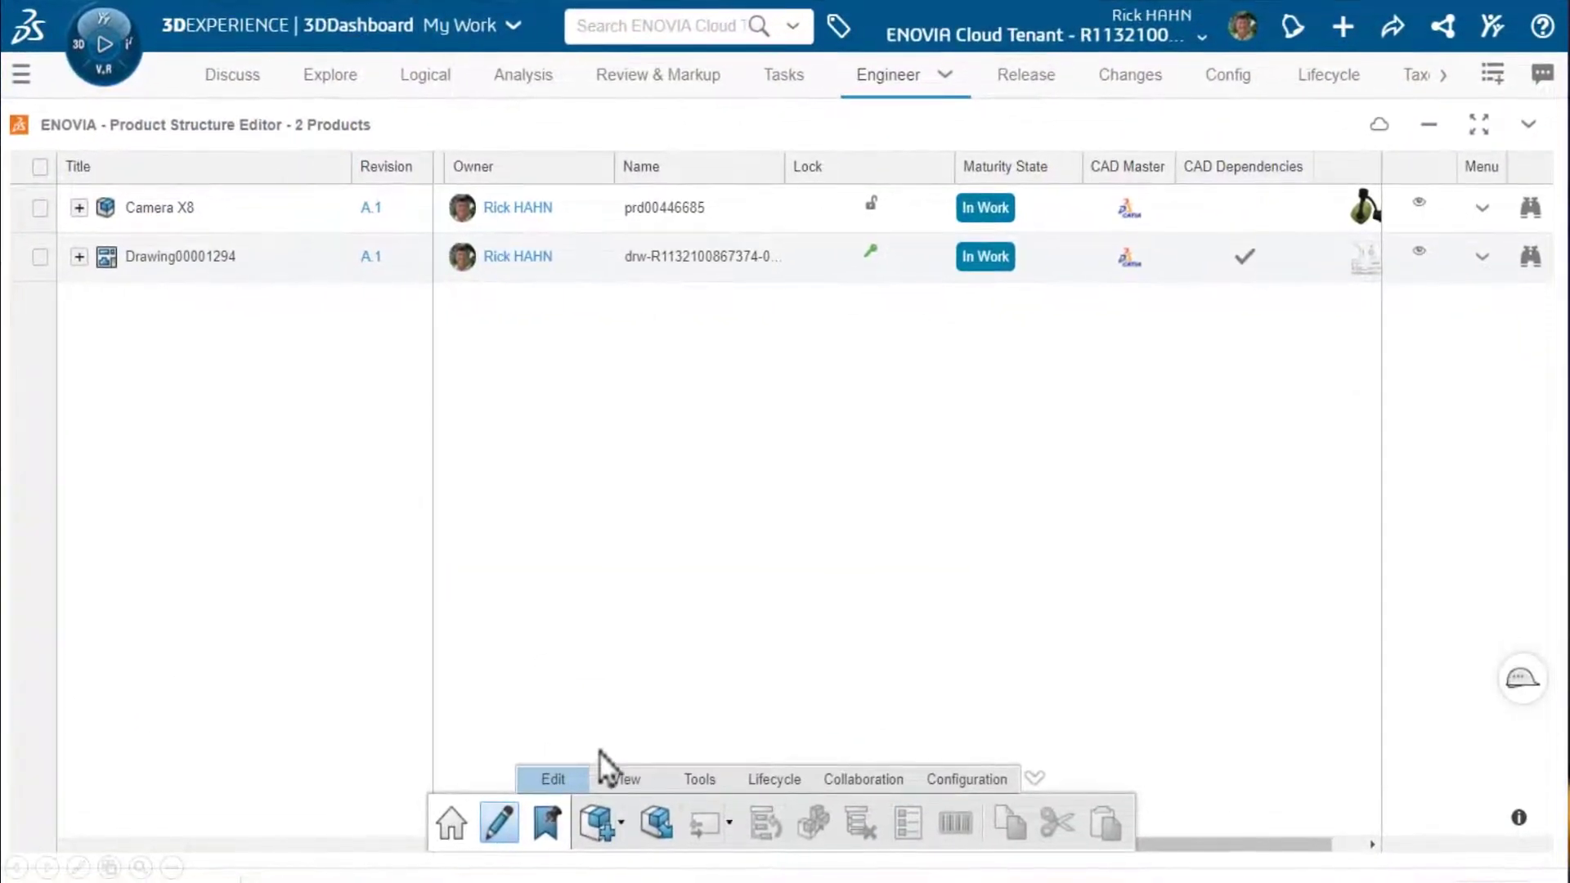
Create the 'Disk Sander' product from the 3DEXPERIENCE - Default product template and select it
left_click(619, 827)
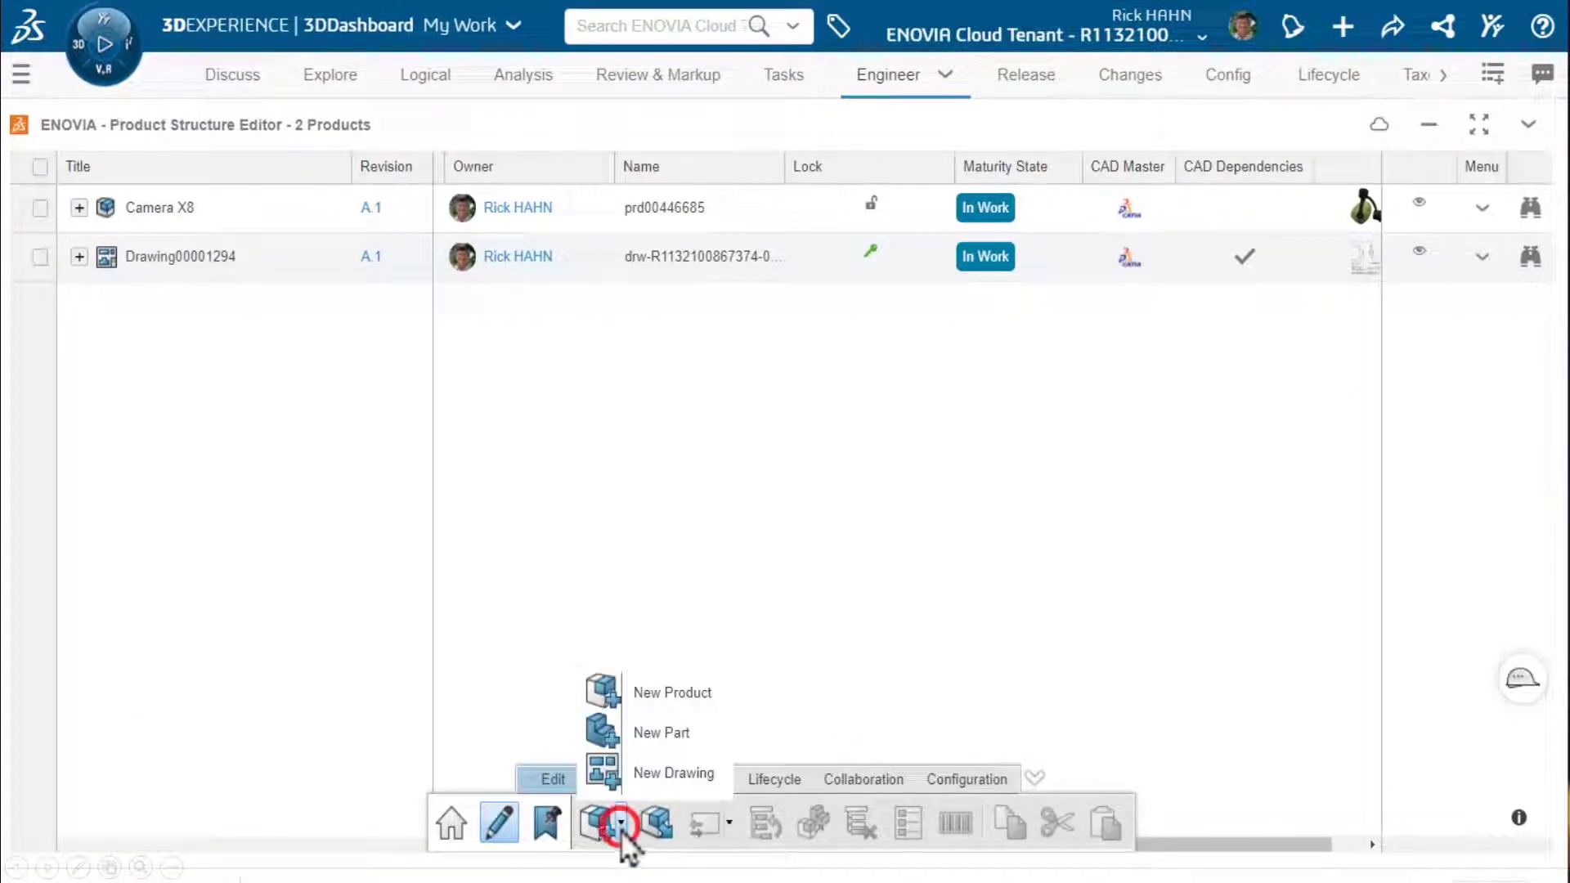
left_click(659, 692)
type("Disk Sander")
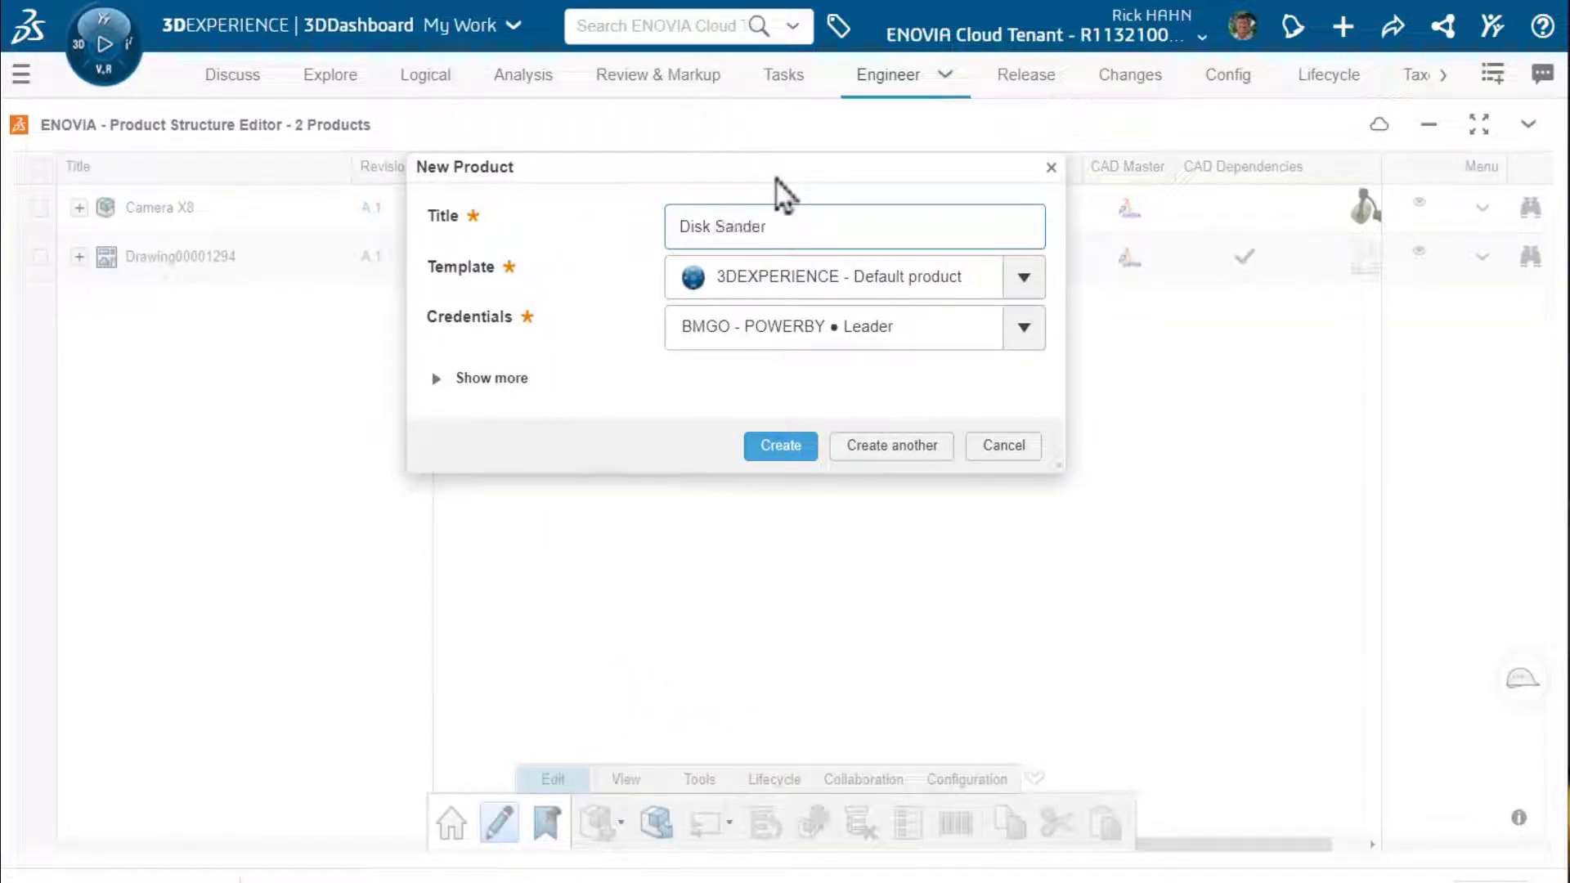
left_click(1017, 276)
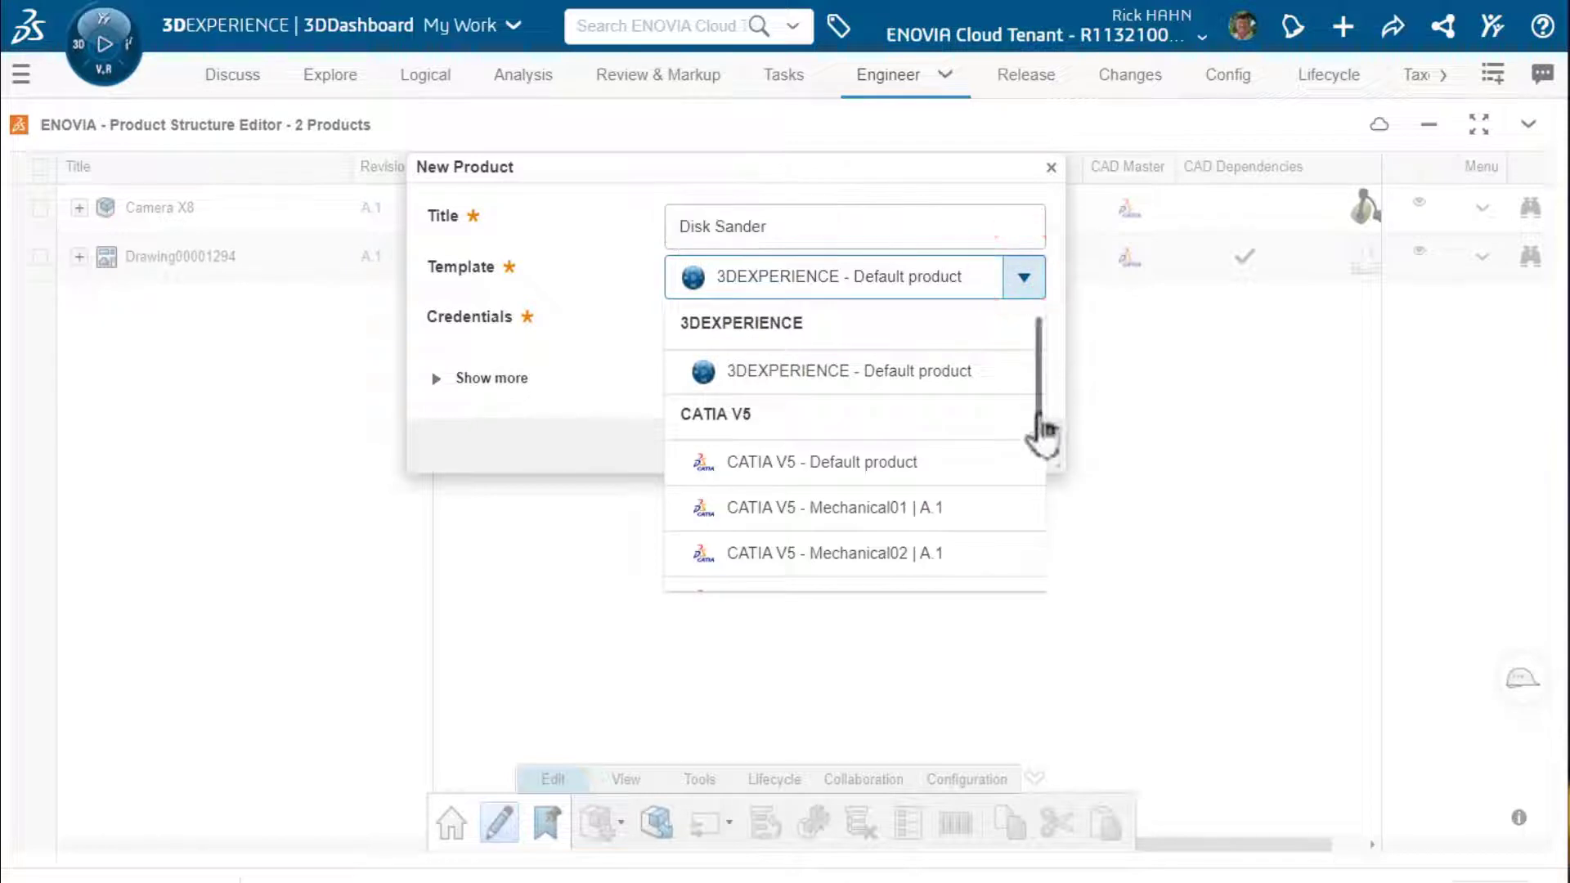
left_click_drag(1038, 421, 1063, 397)
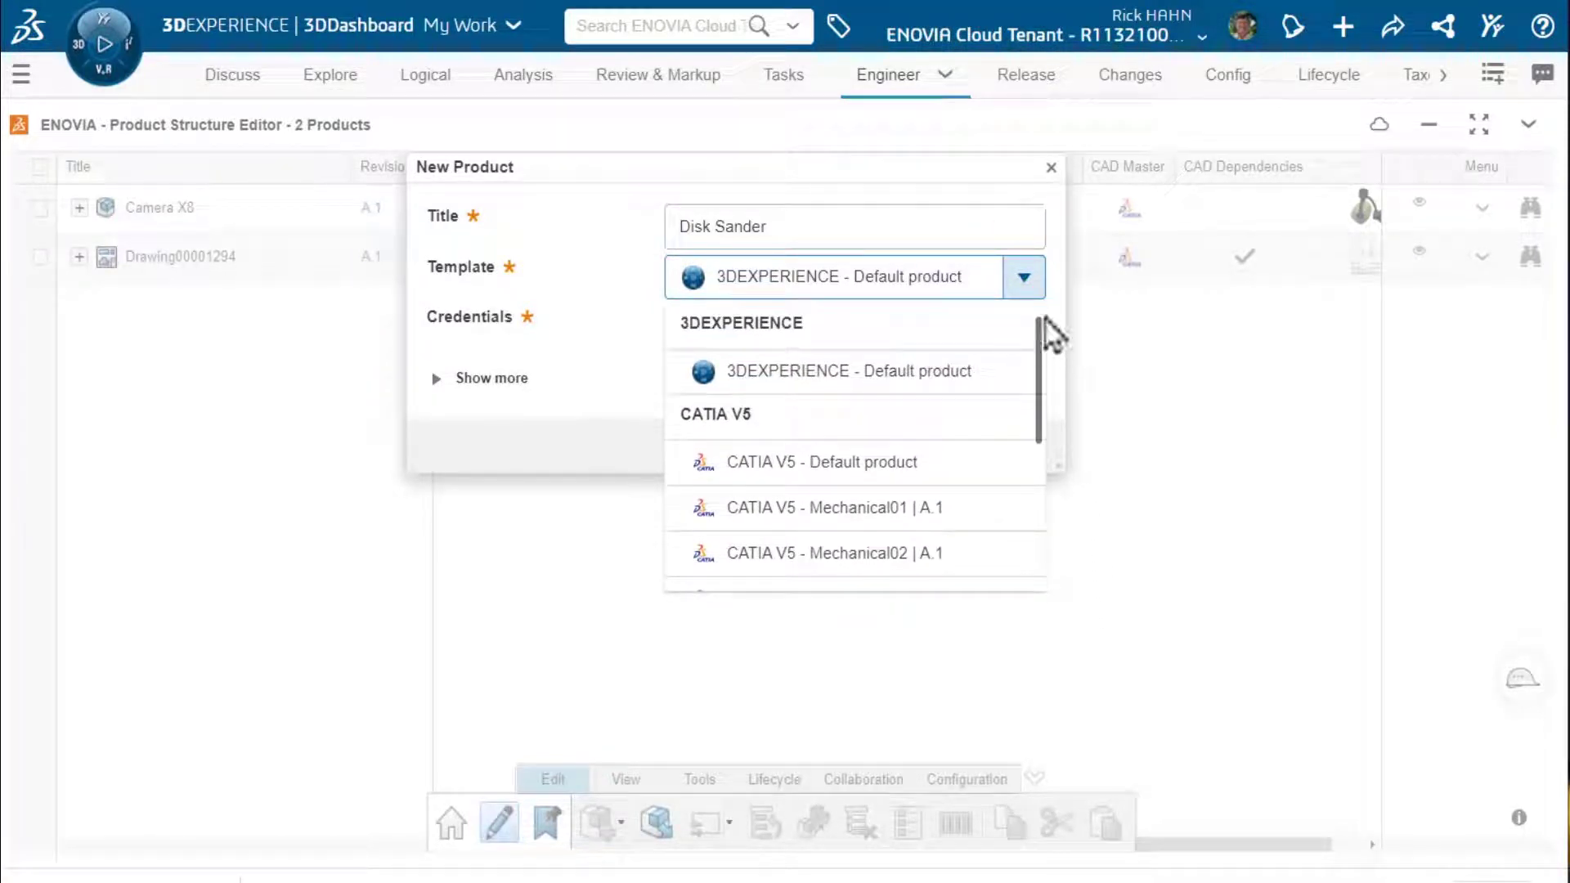
left_click(924, 372)
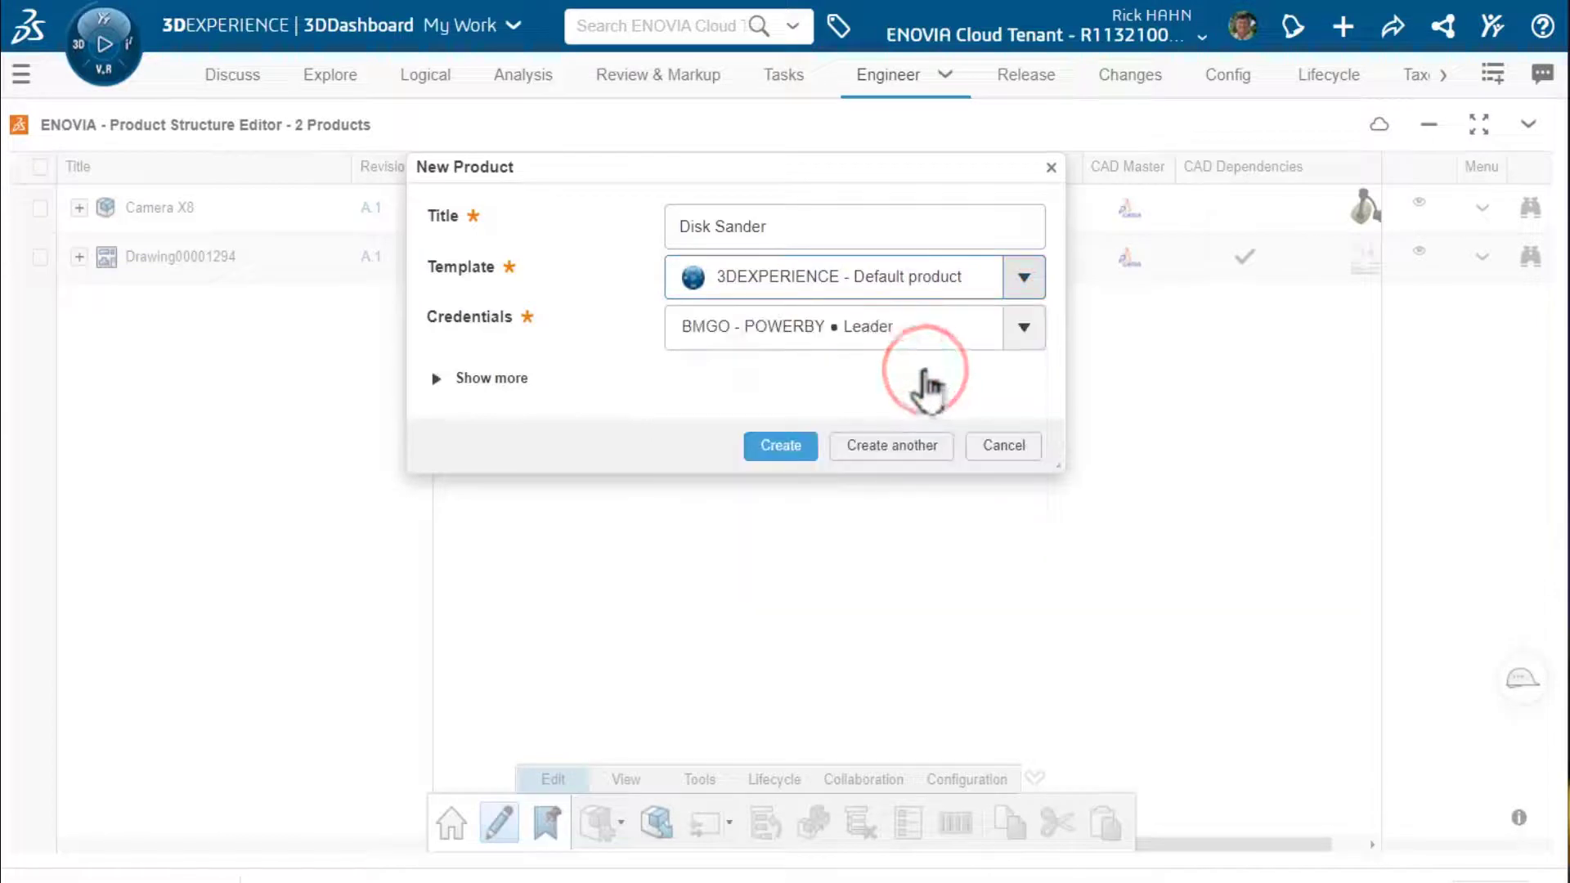
left_click(768, 447)
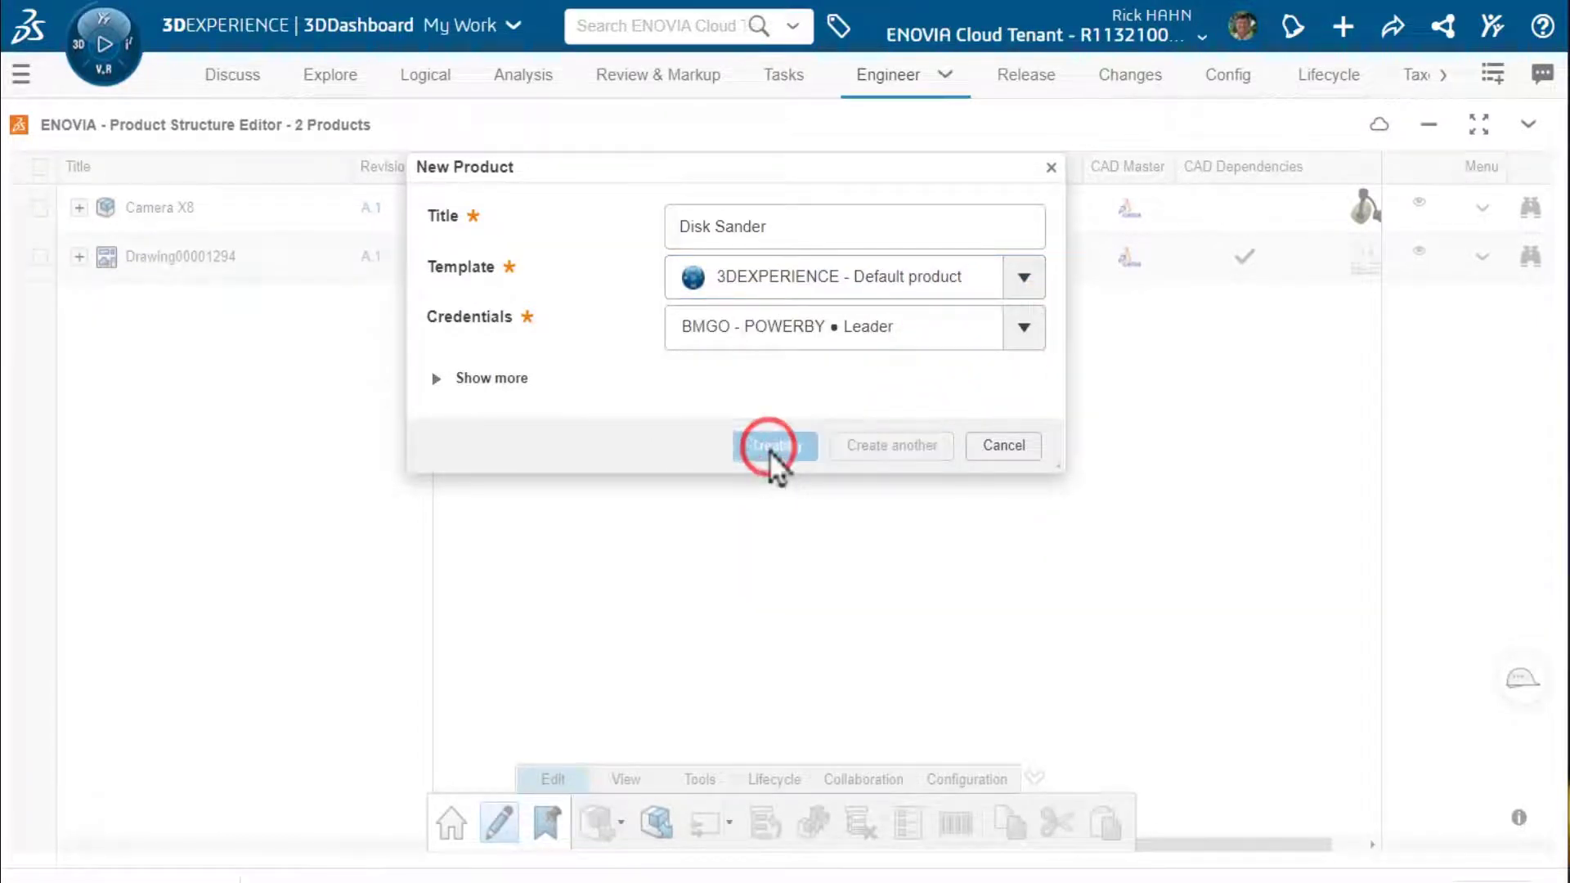
left_click(273, 301)
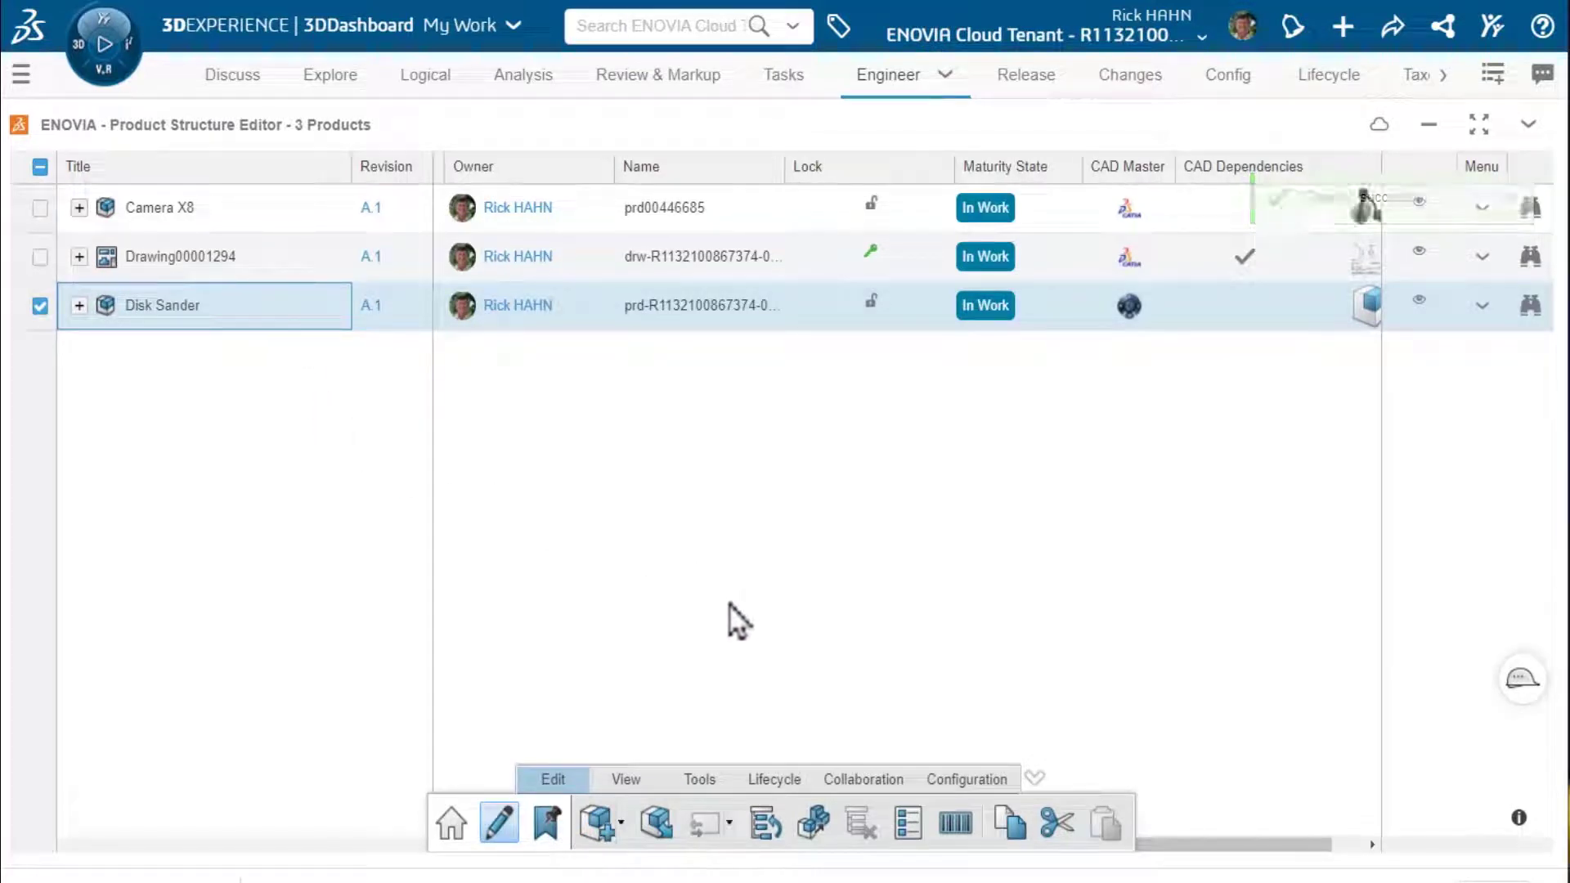
Add Physical Product00451027 under Disk Sander using the INVENTOR - Default Assembly template
left_click(621, 822)
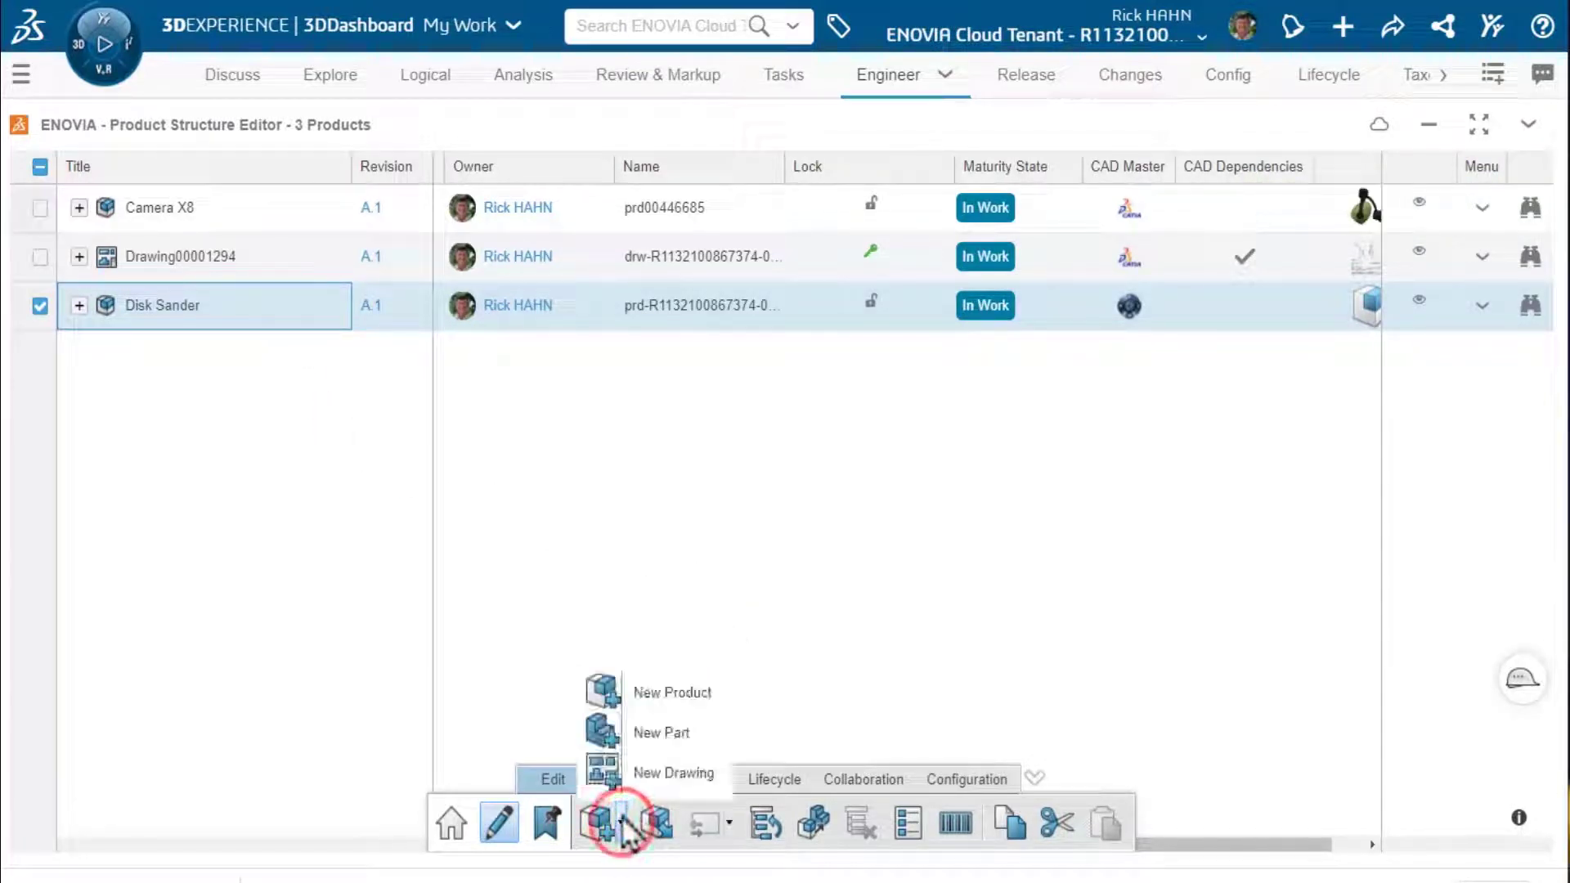
left_click(673, 692)
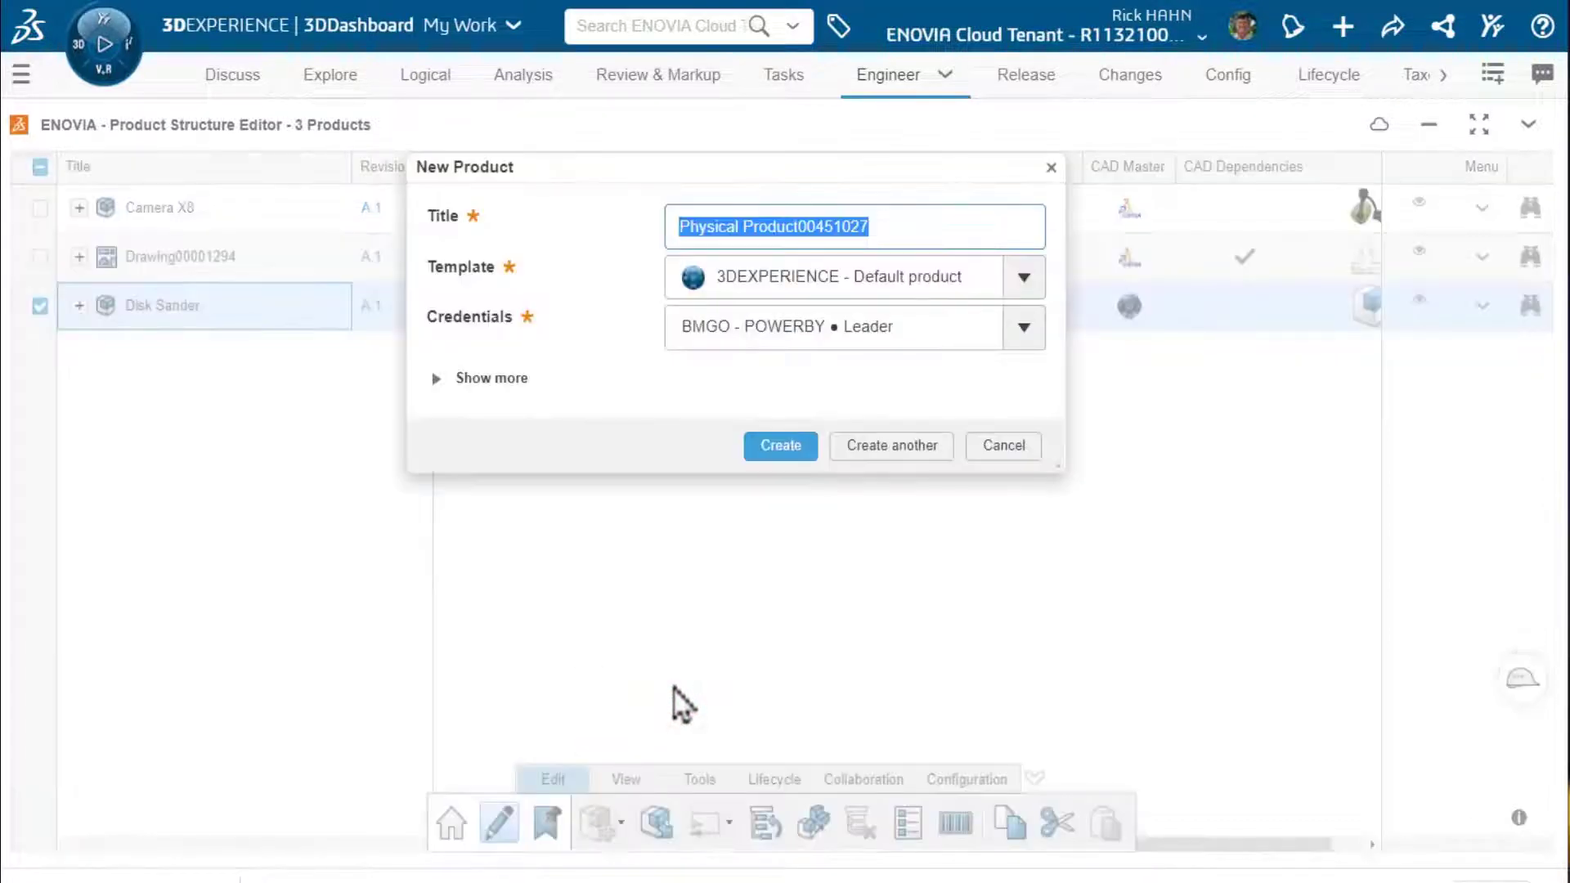
left_click(1023, 326)
left_click(1026, 274)
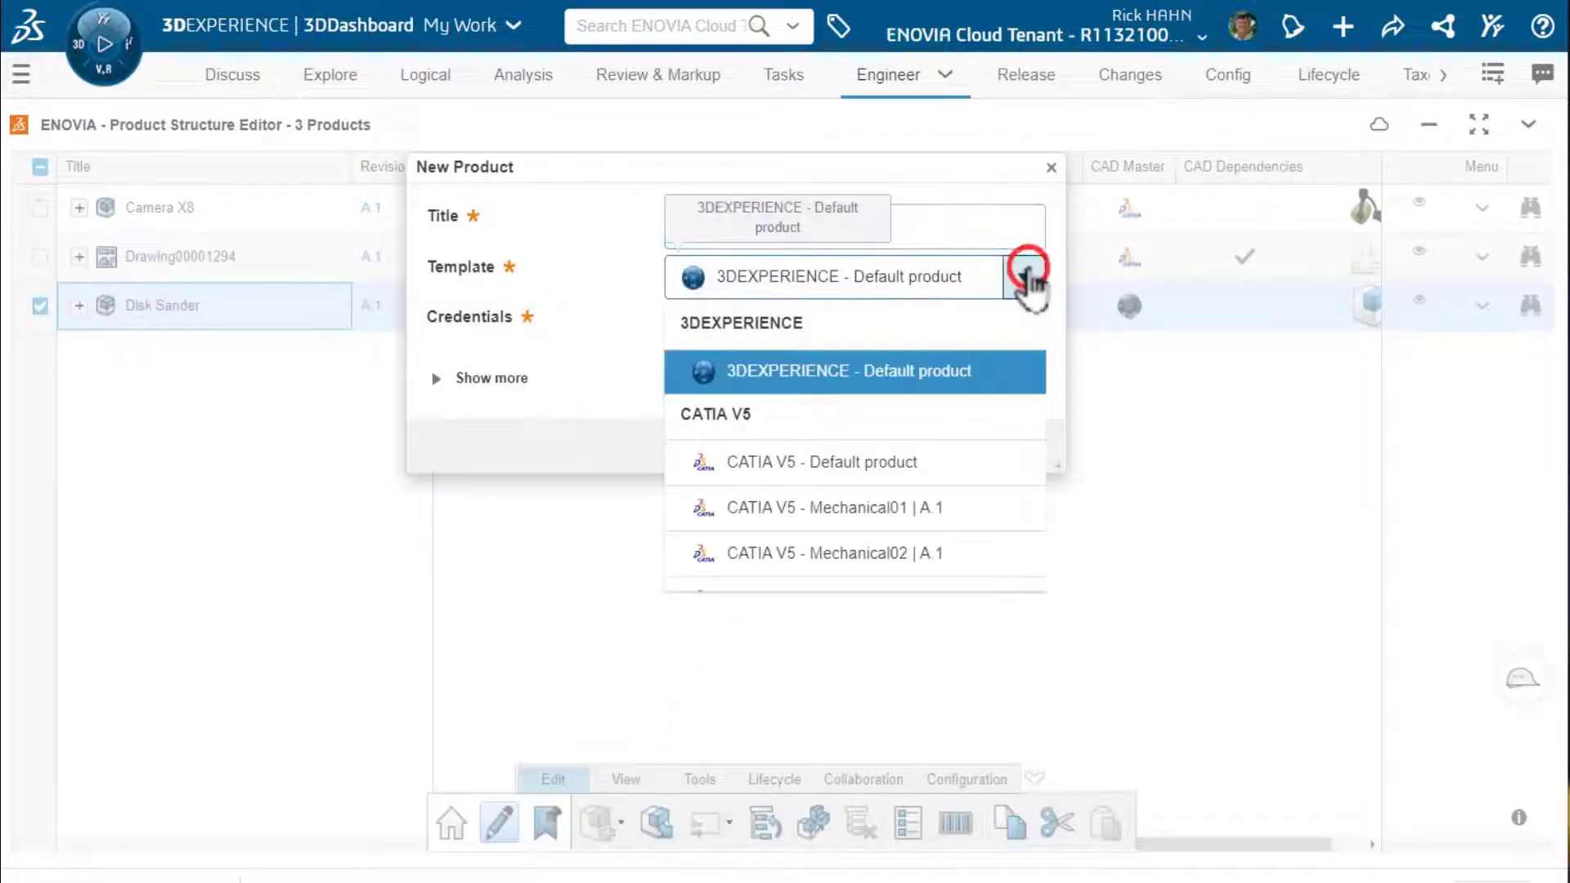
left_click_drag(1037, 353, 1062, 515)
left_click(875, 402)
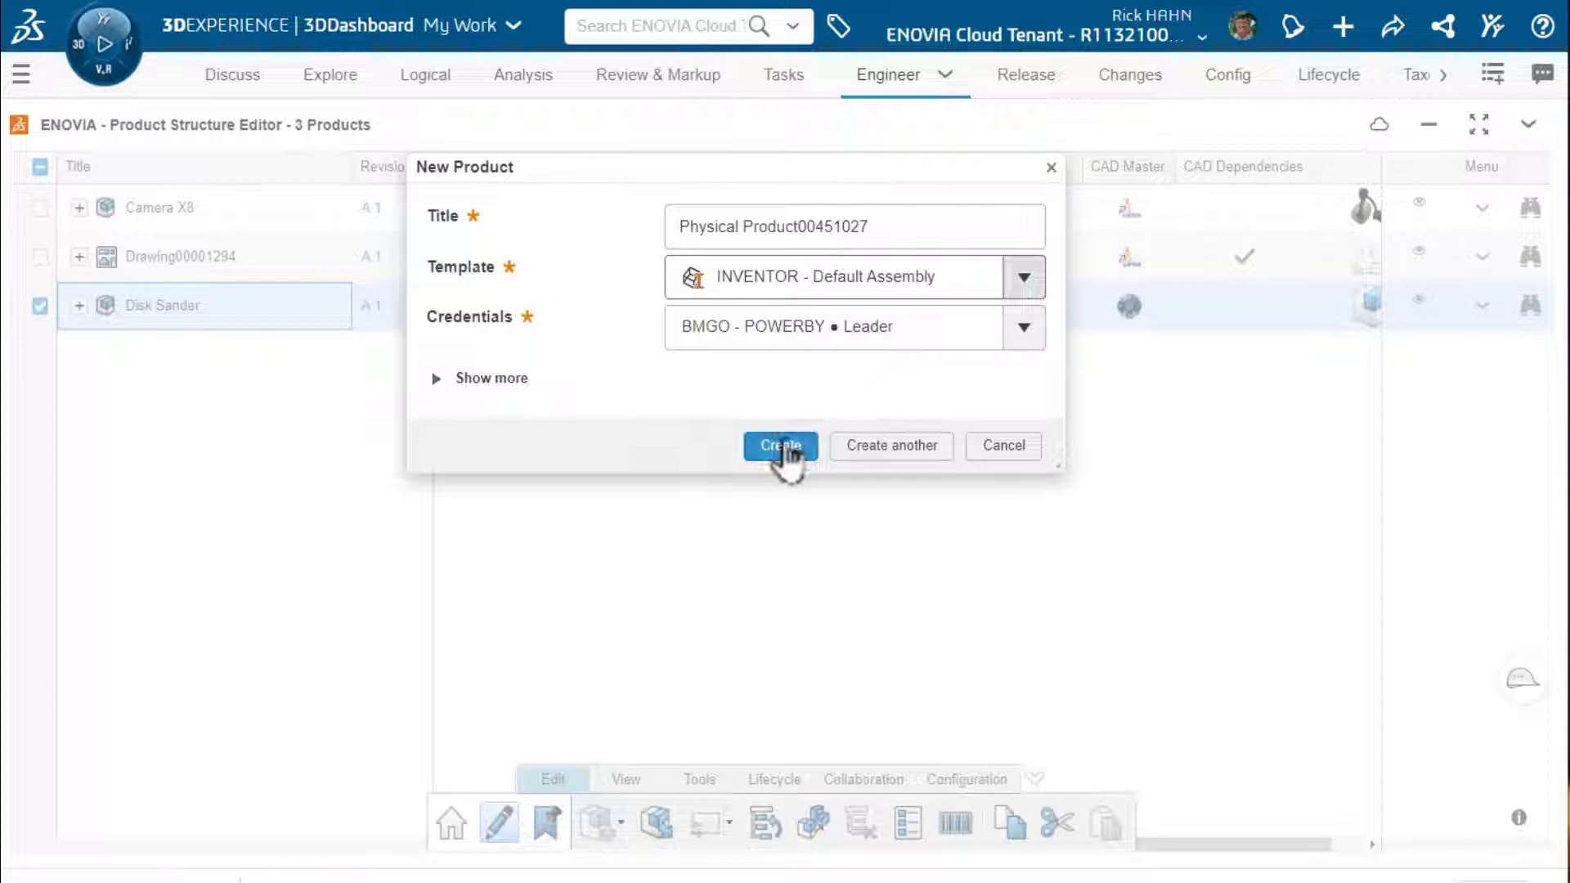
left_click(779, 444)
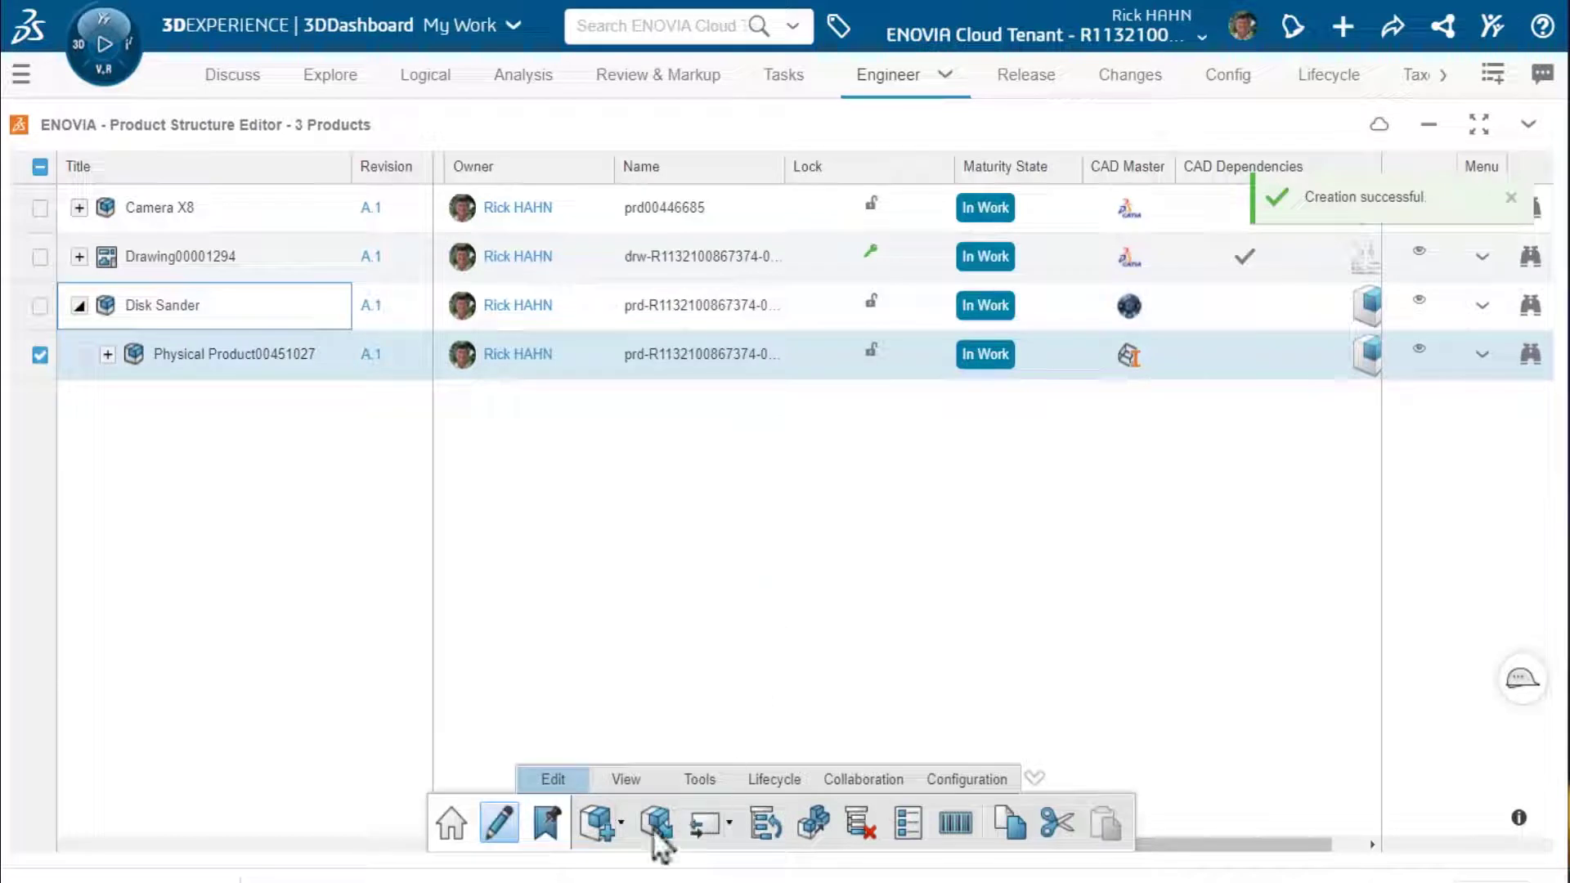
left_click(621, 824)
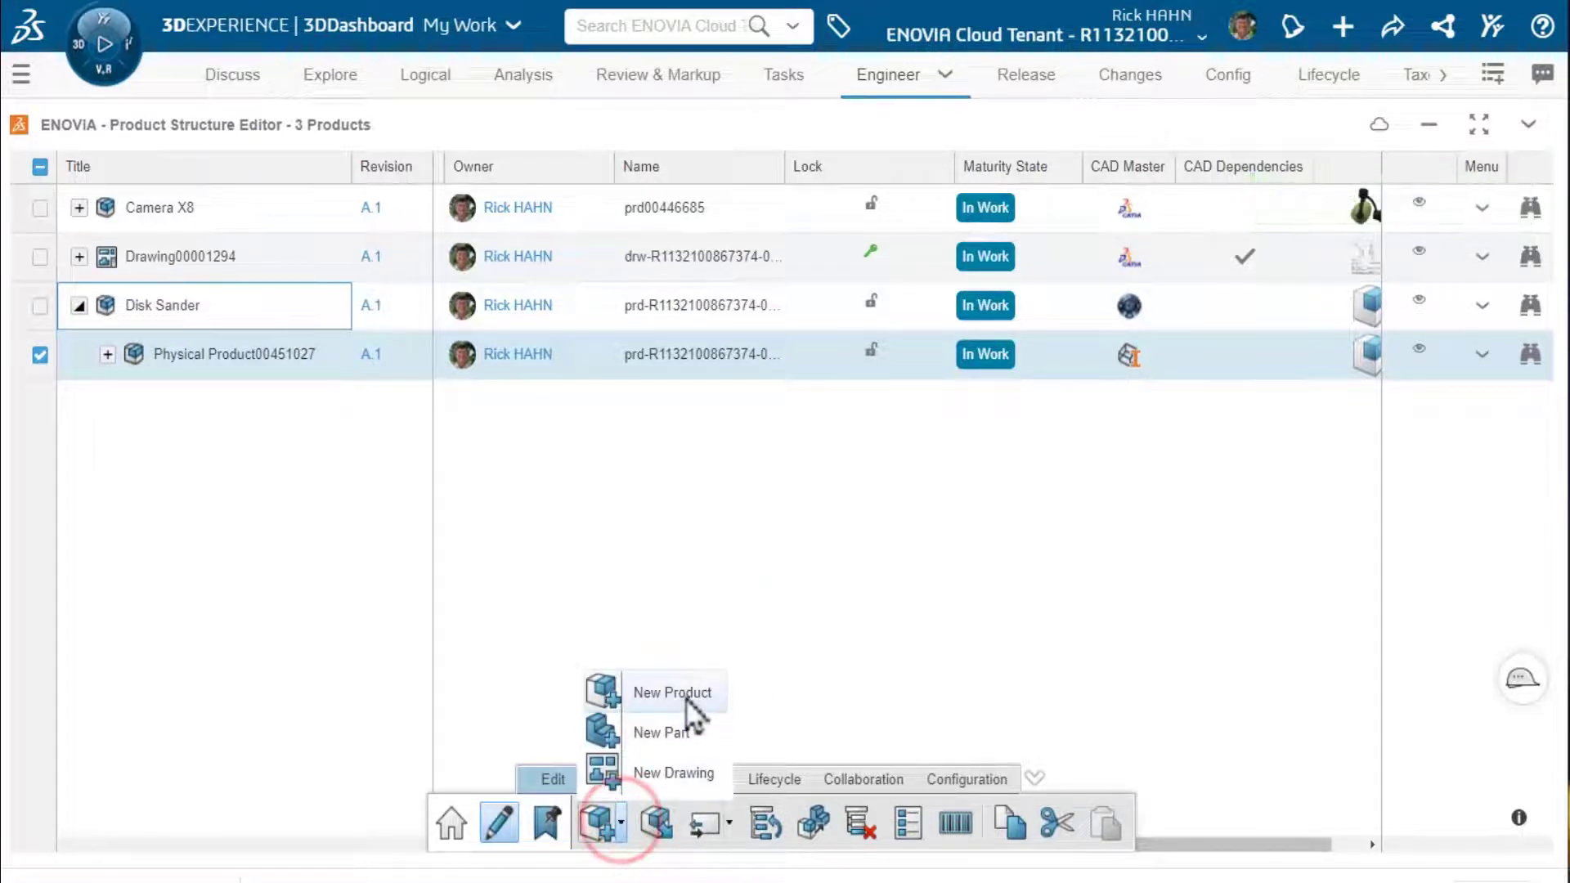
left_click(711, 693)
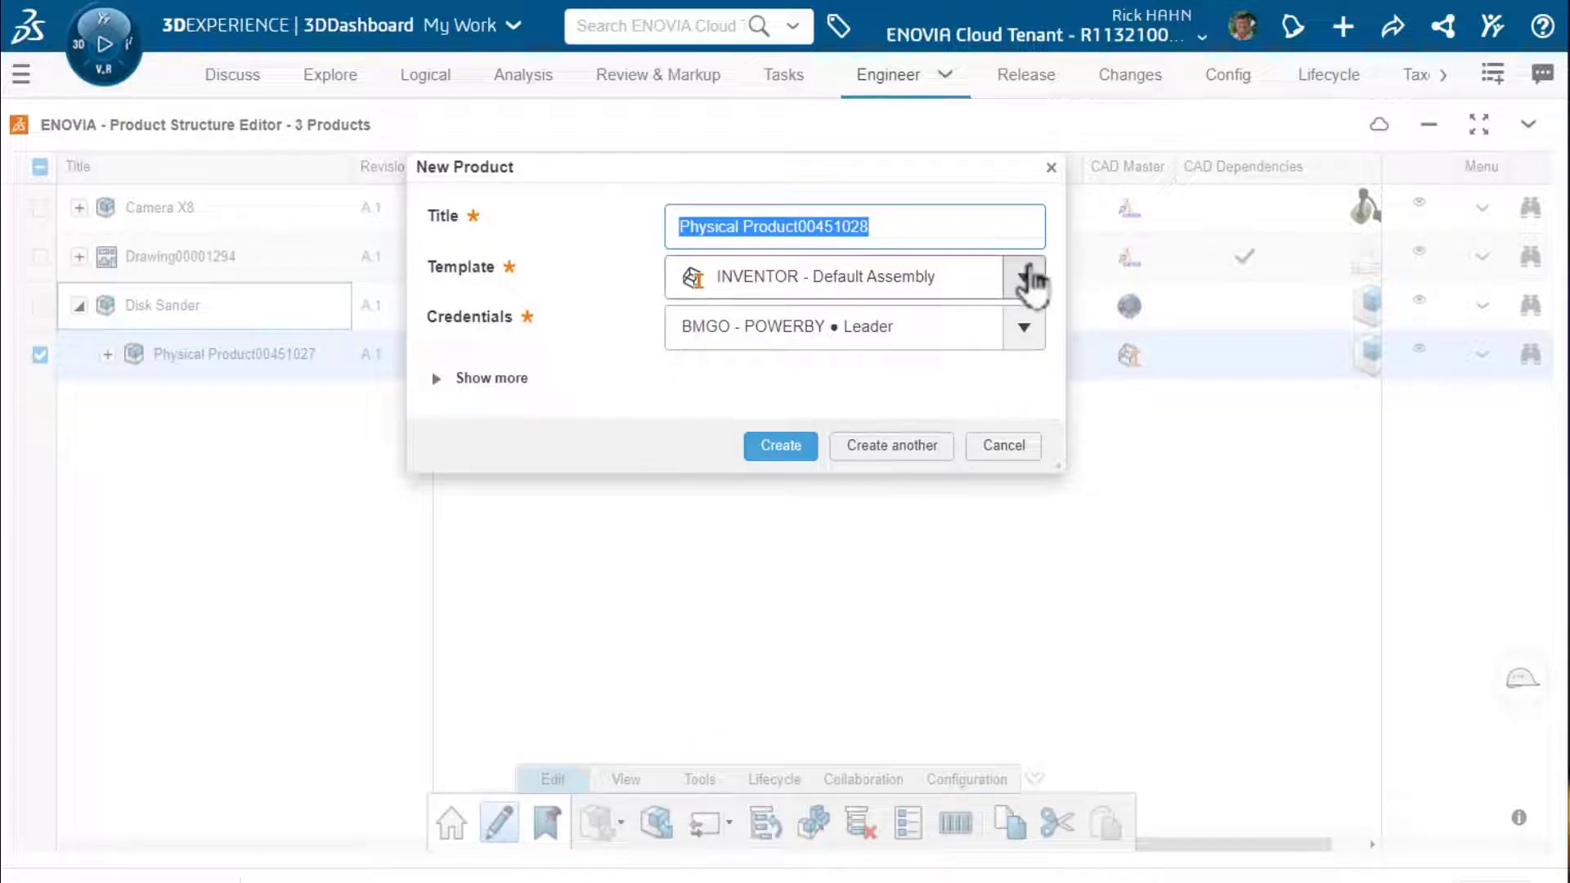
left_click(1023, 278)
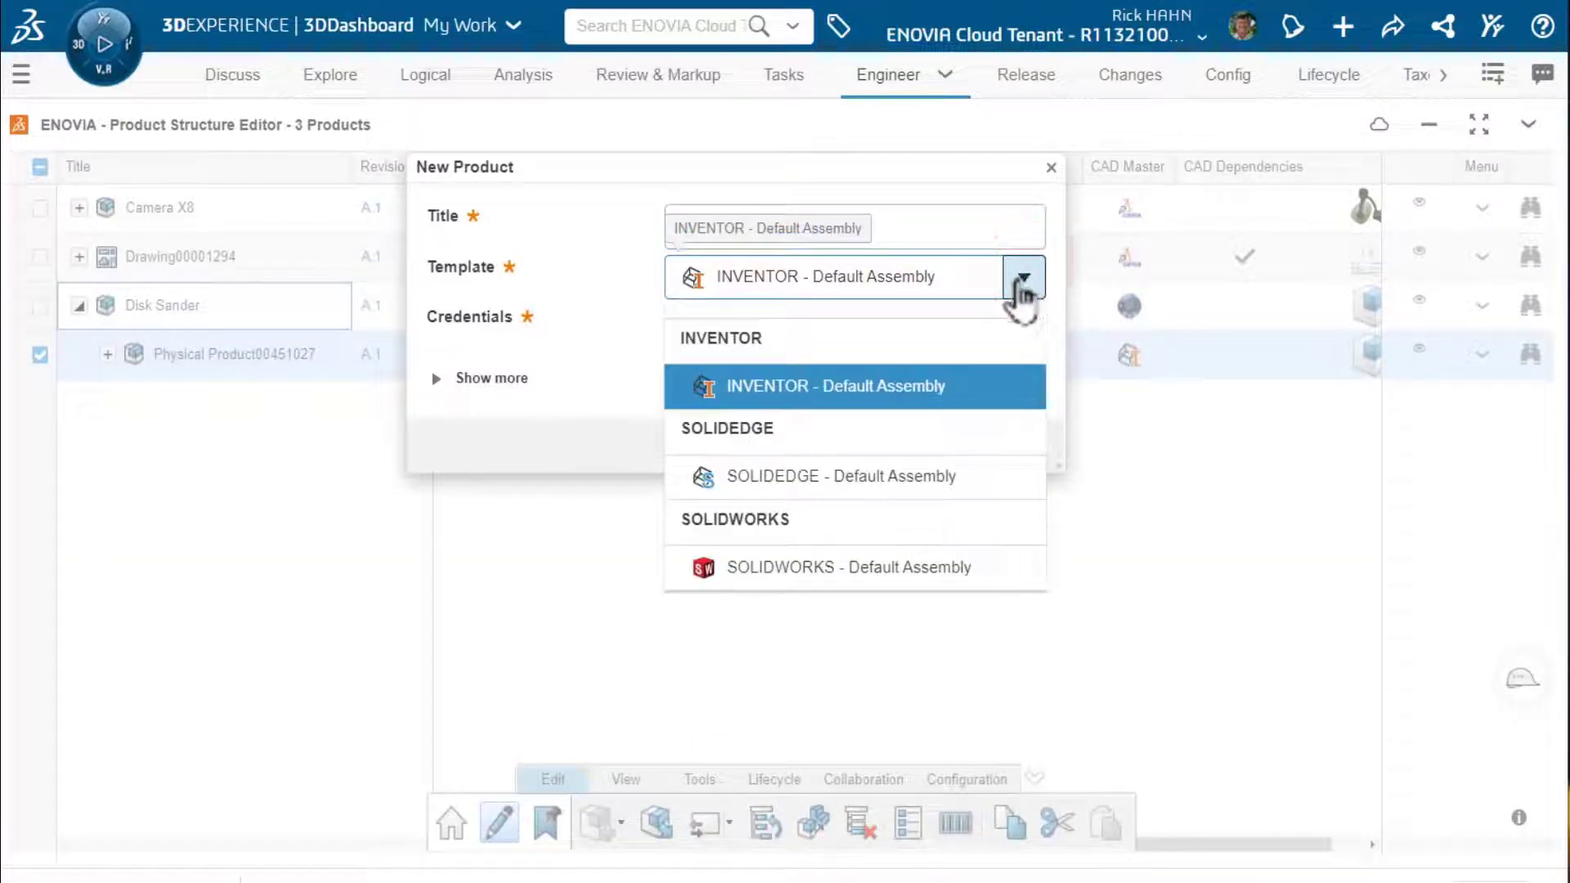
left_click(794, 472)
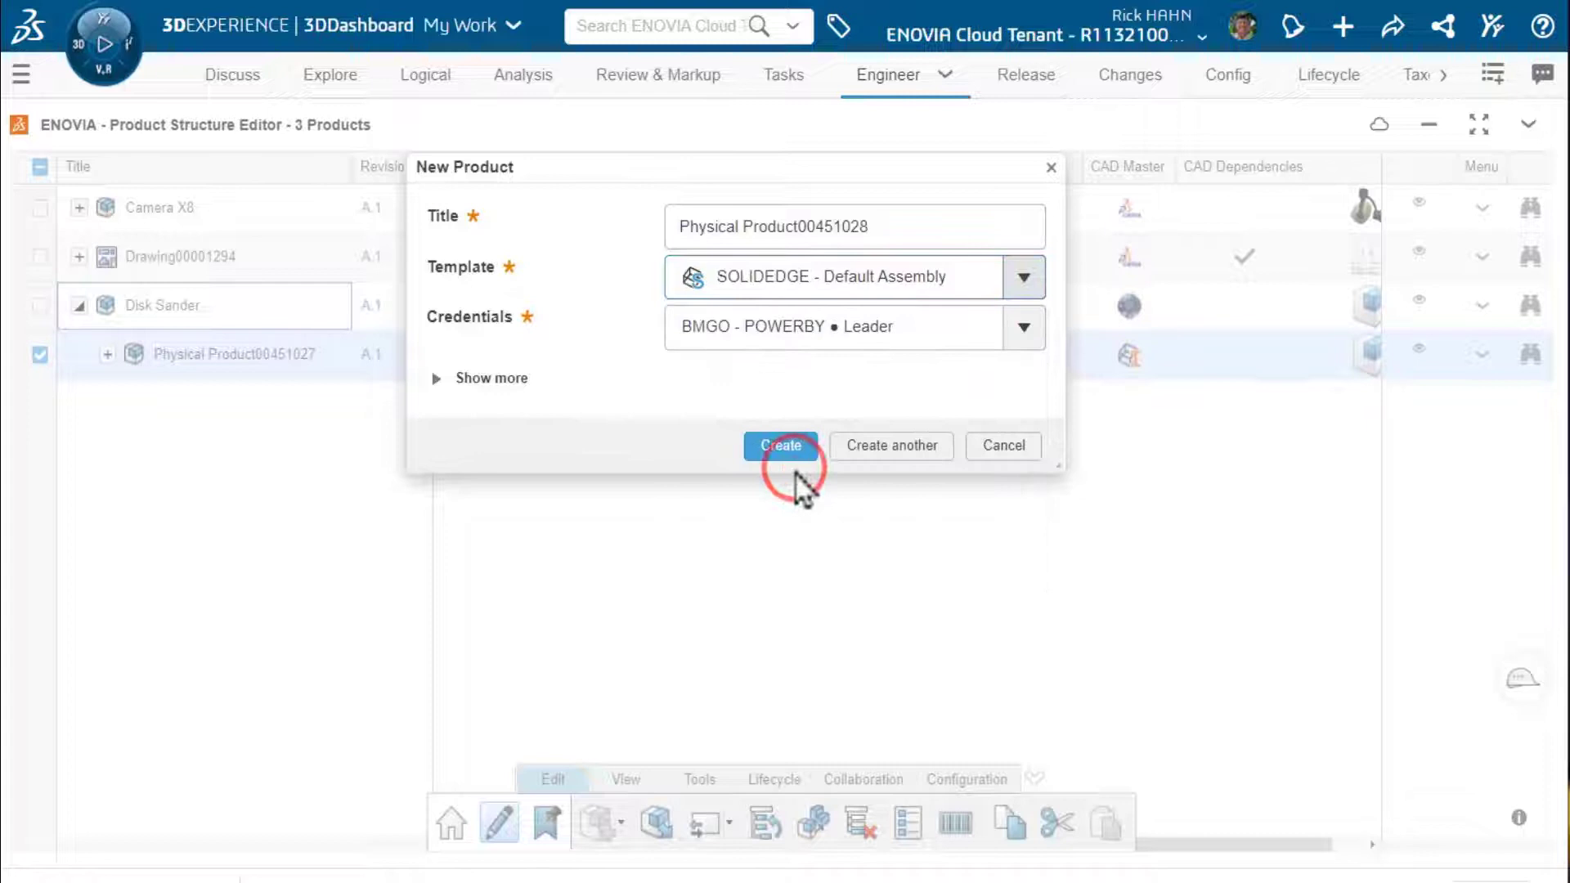
left_click(780, 444)
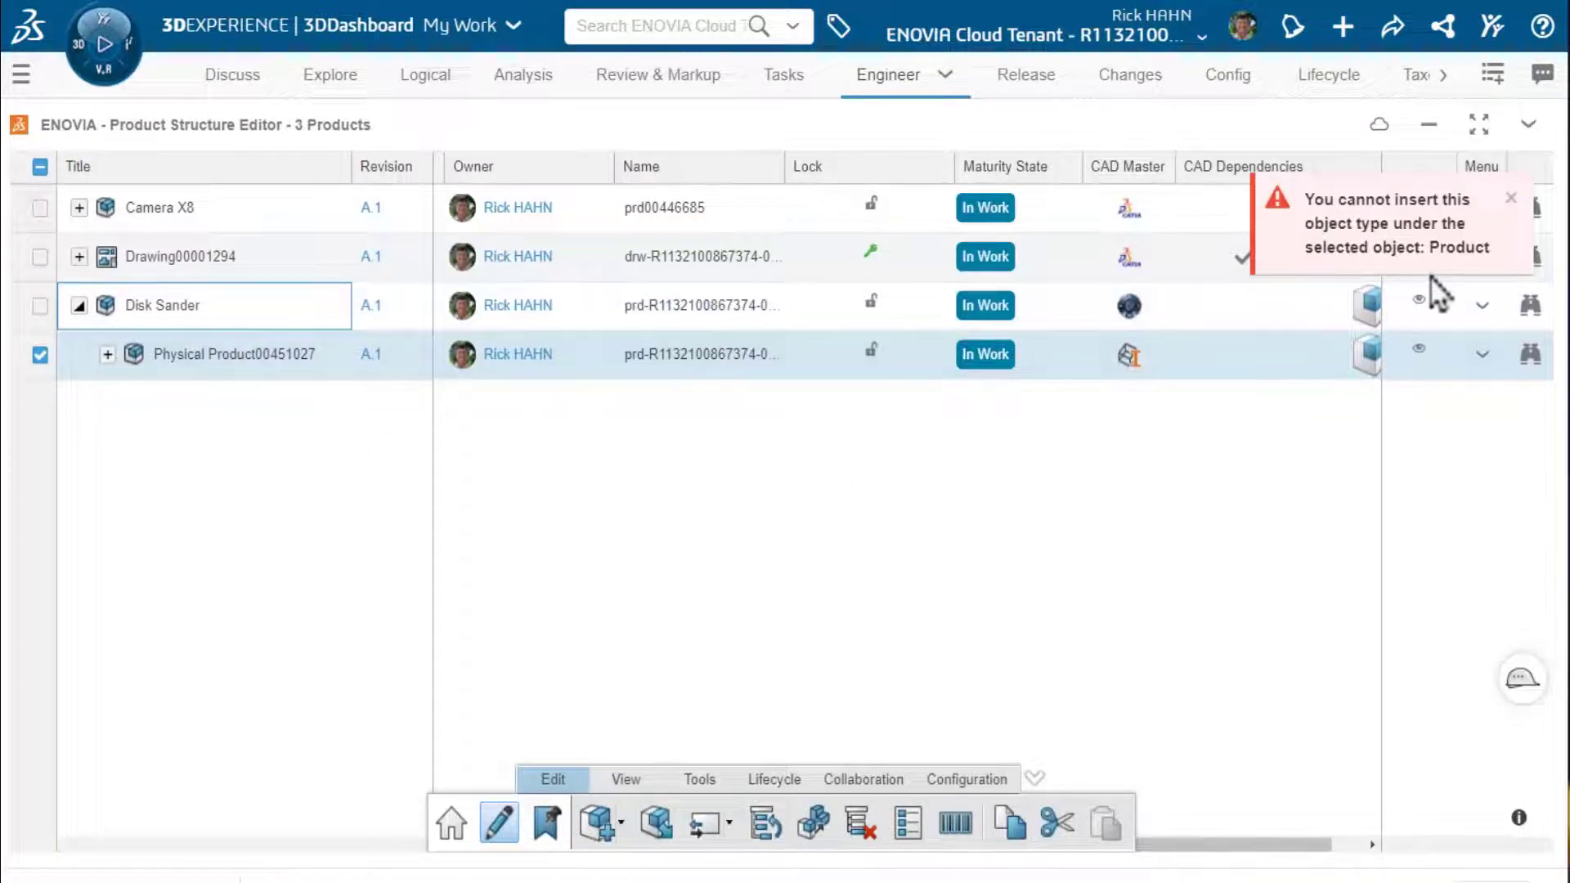
left_click(1510, 199)
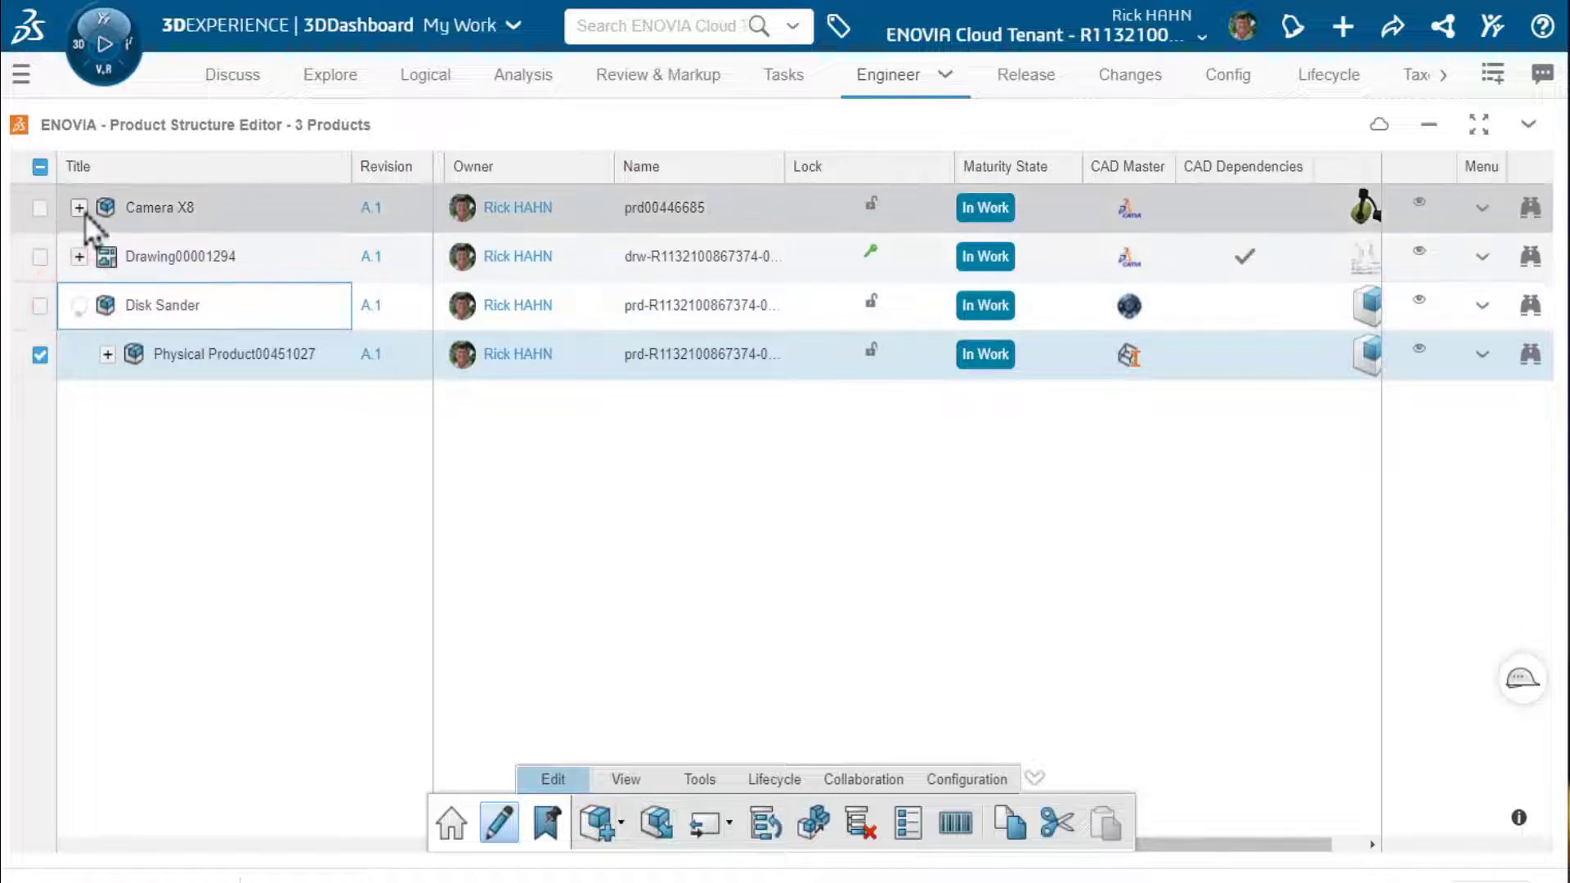
Expand Camera X8 and add Physical Product00451029 under it with the CATIA V5 - Default product template
left_click(80, 208)
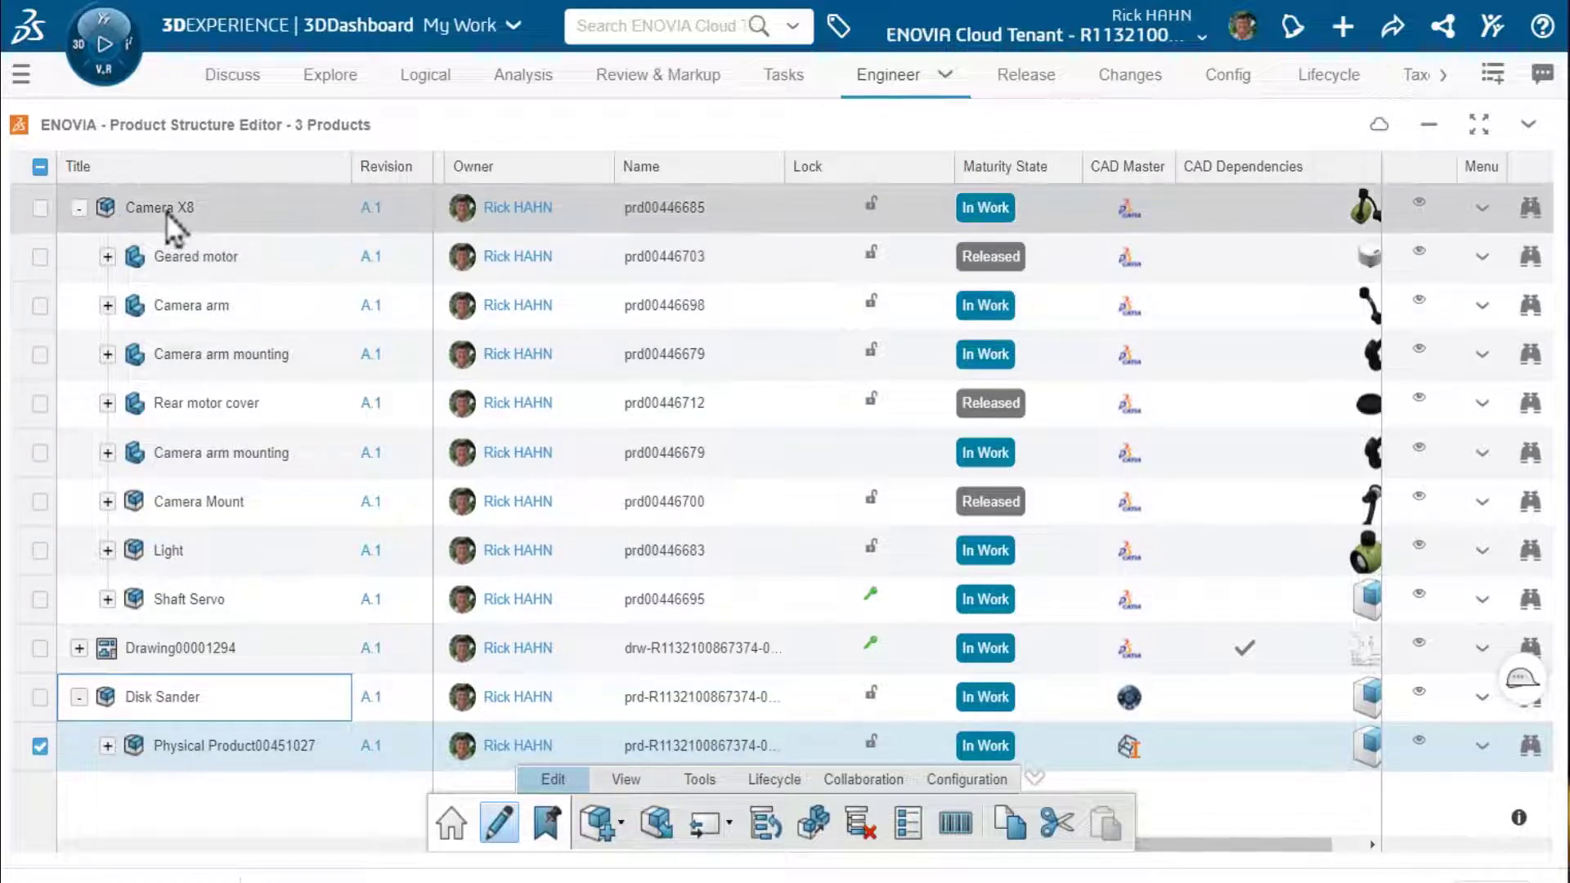
left_click(163, 207)
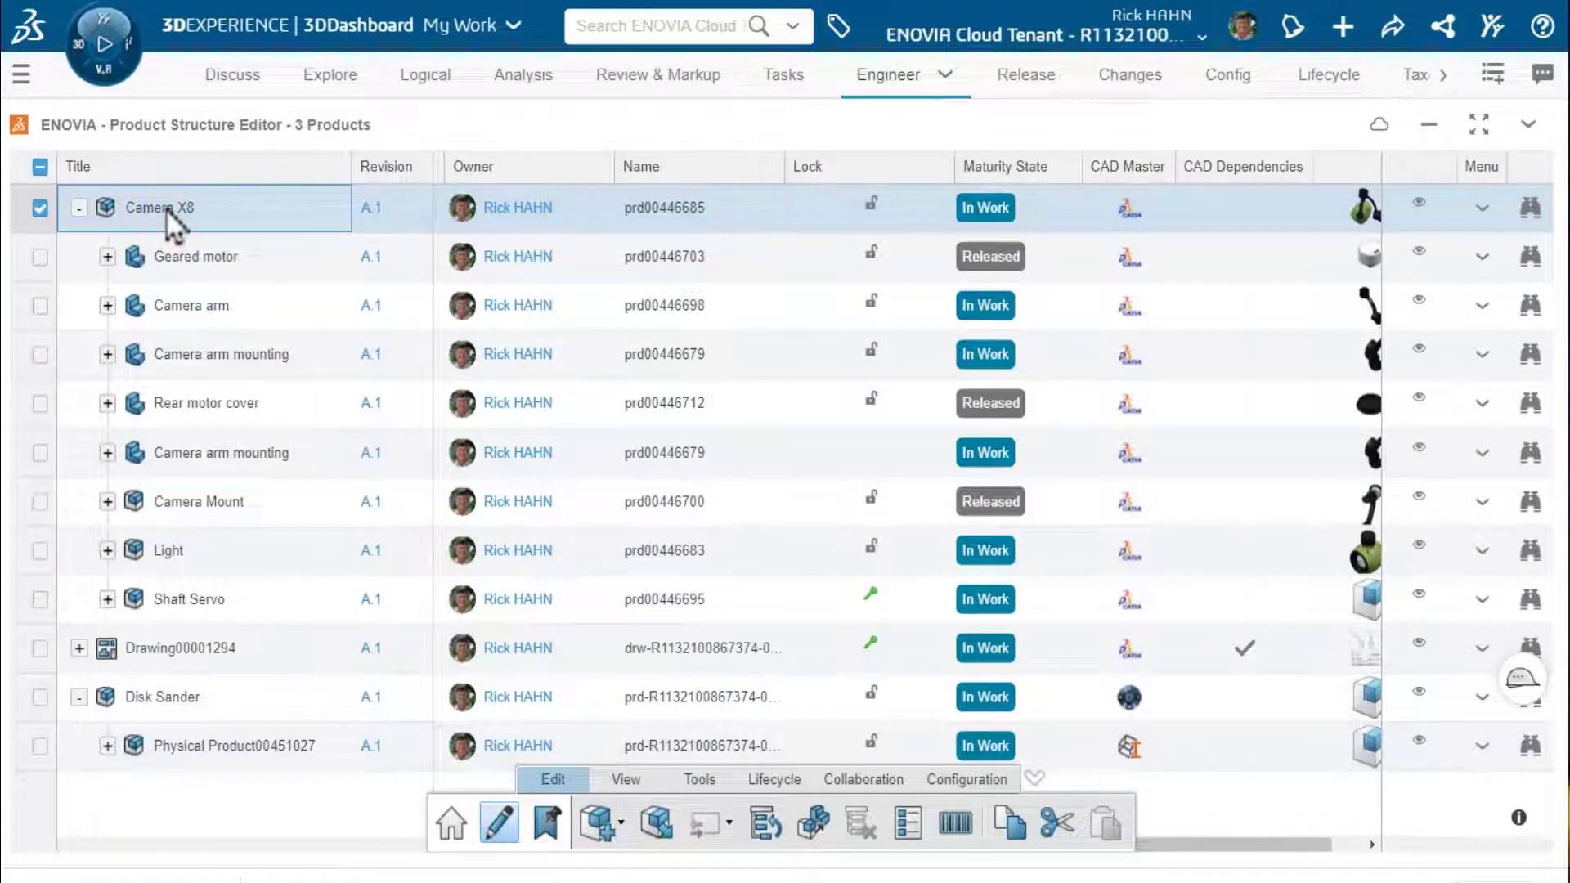
left_click(622, 824)
left_click(641, 692)
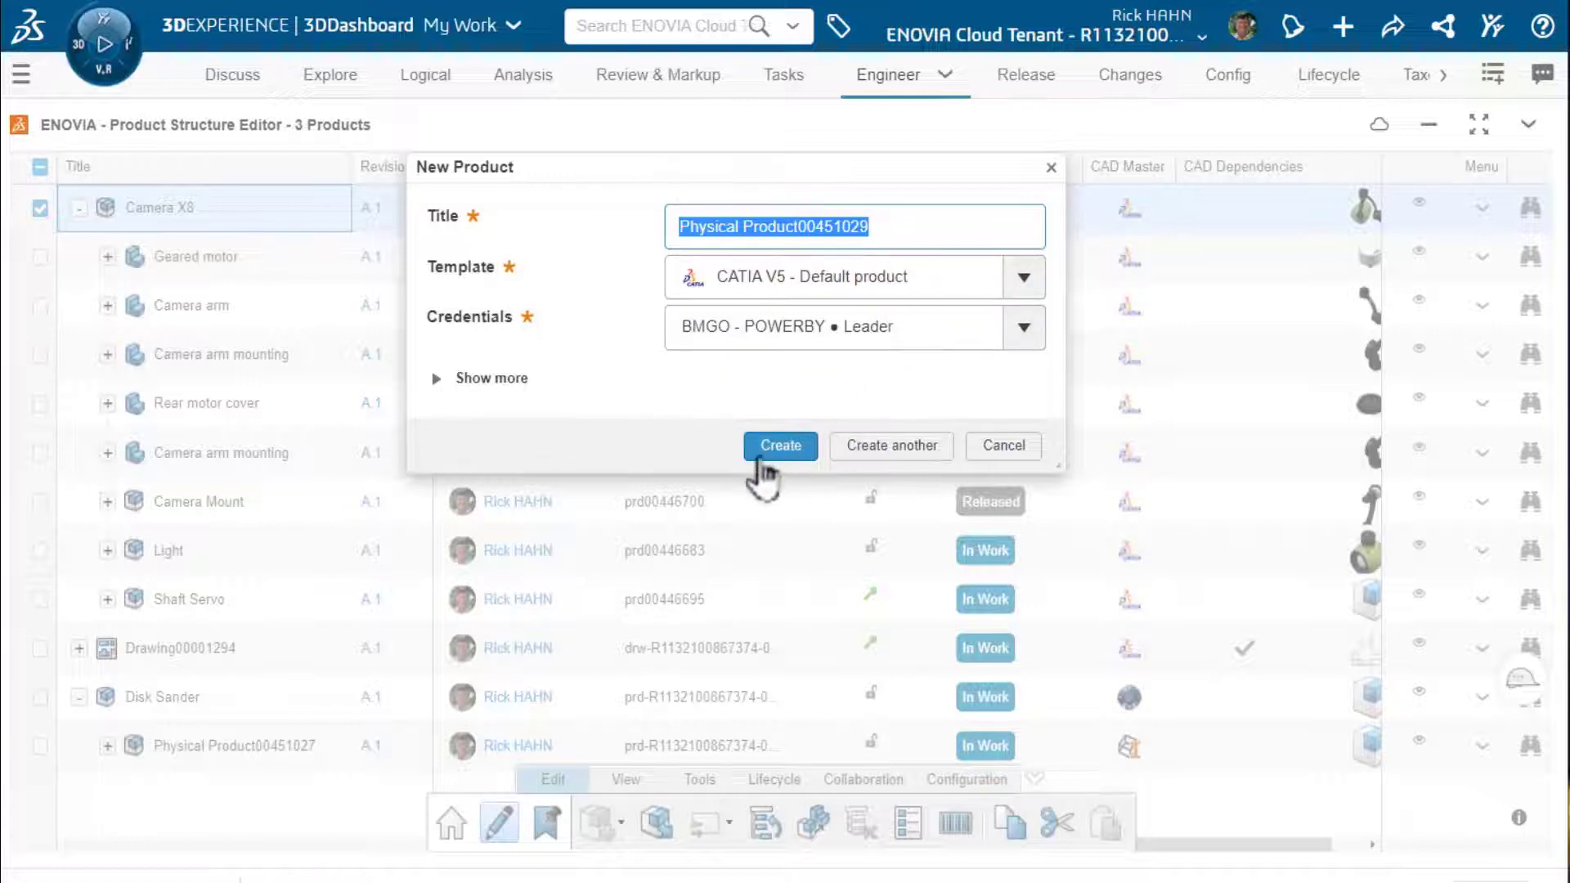
left_click(774, 446)
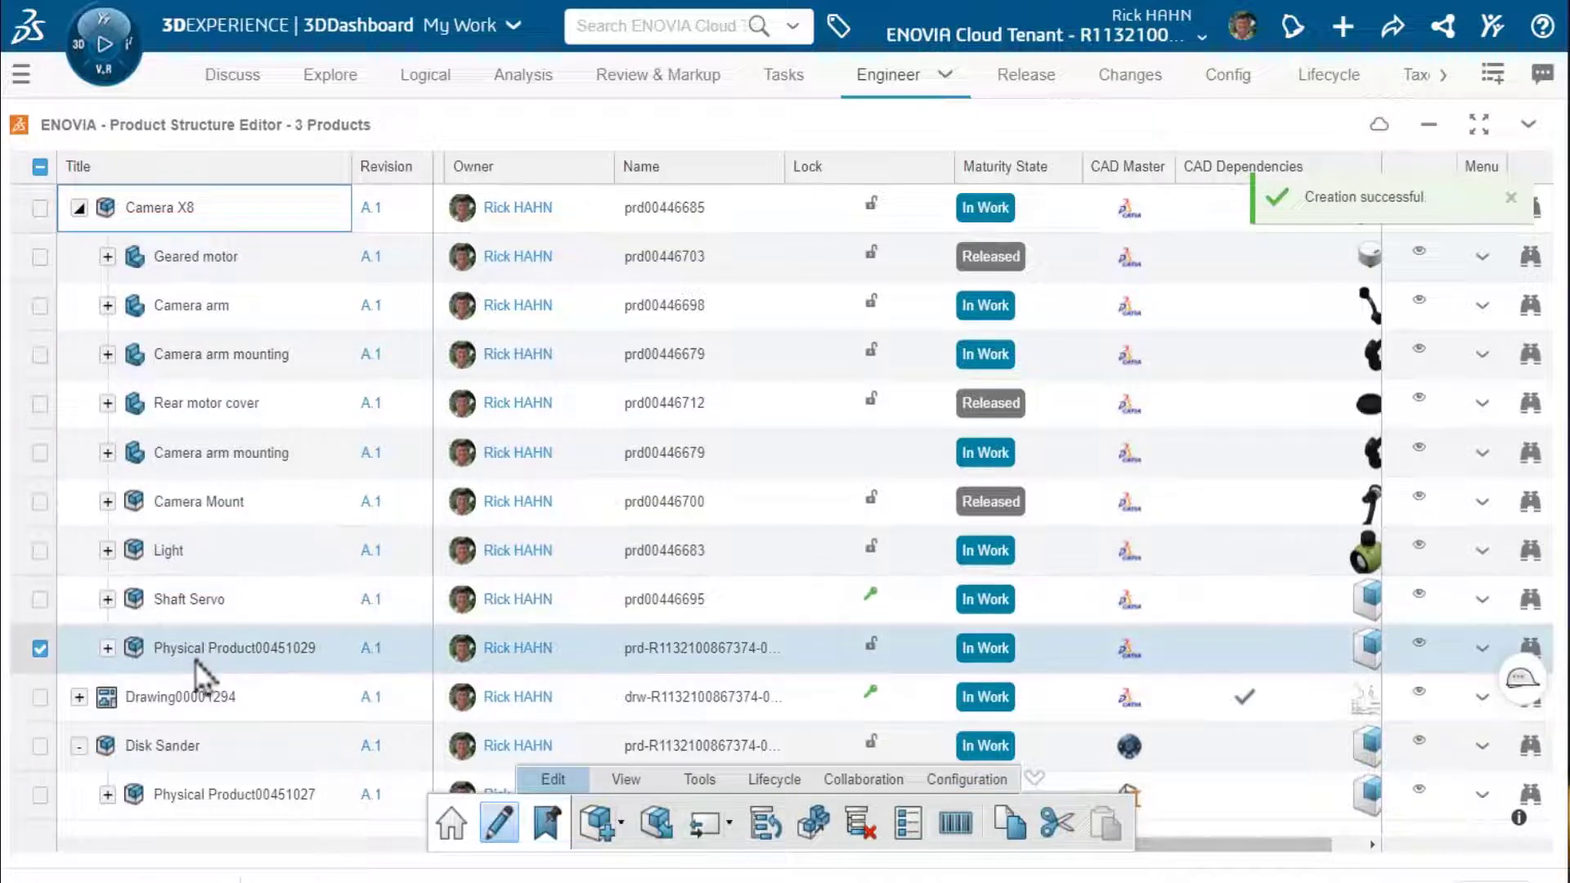
left_click(335, 658)
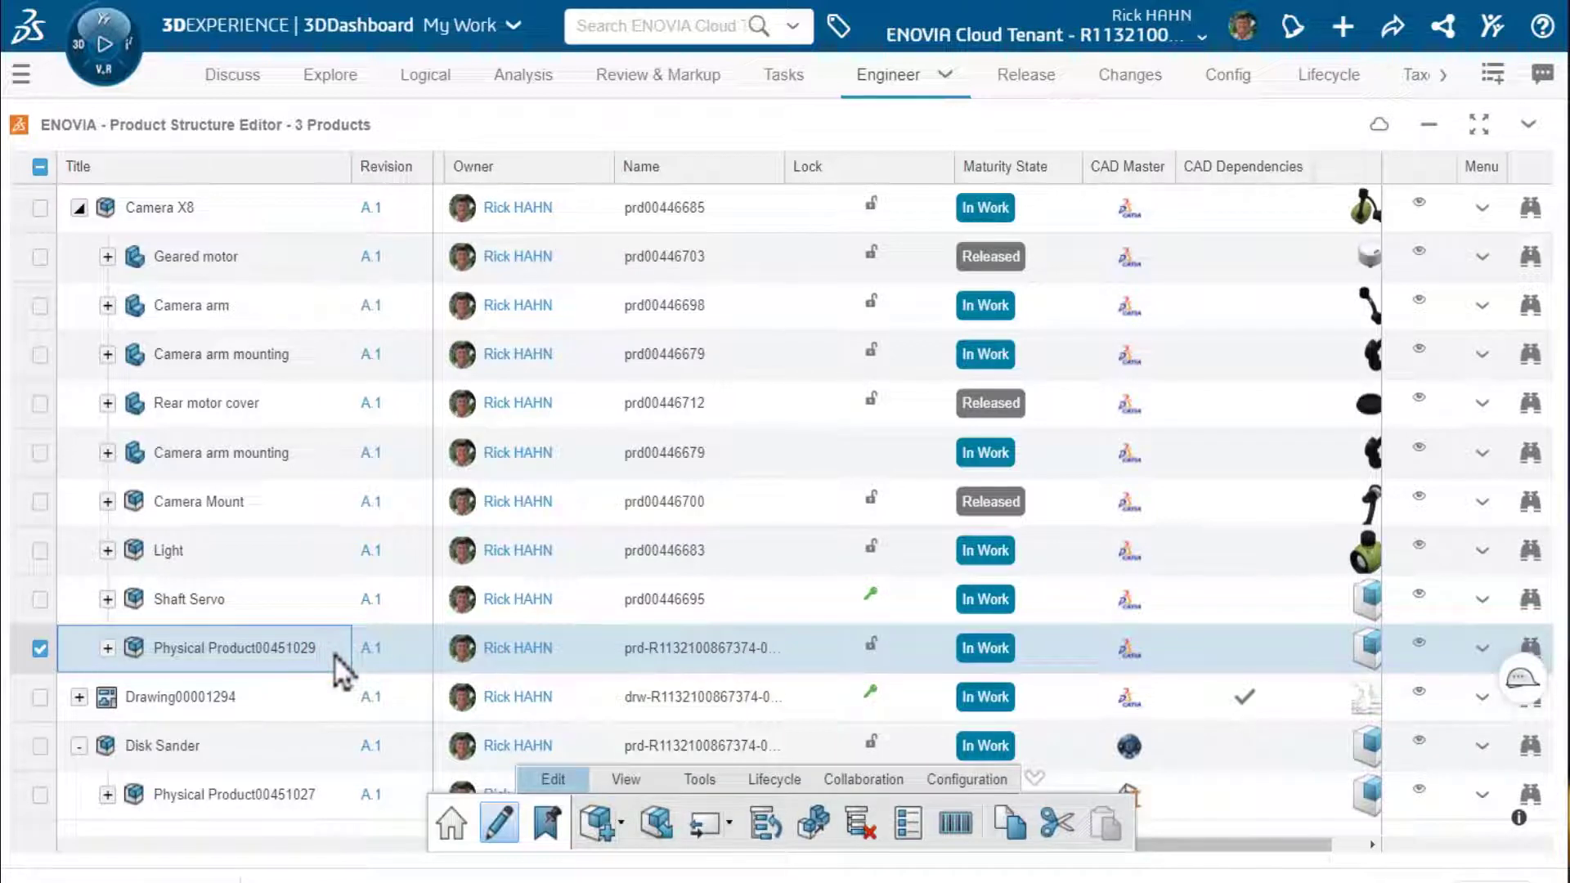
Convert Physical Product00451029 to a CATIA V5 - Default part, producing revision A.2
left_click(818, 824)
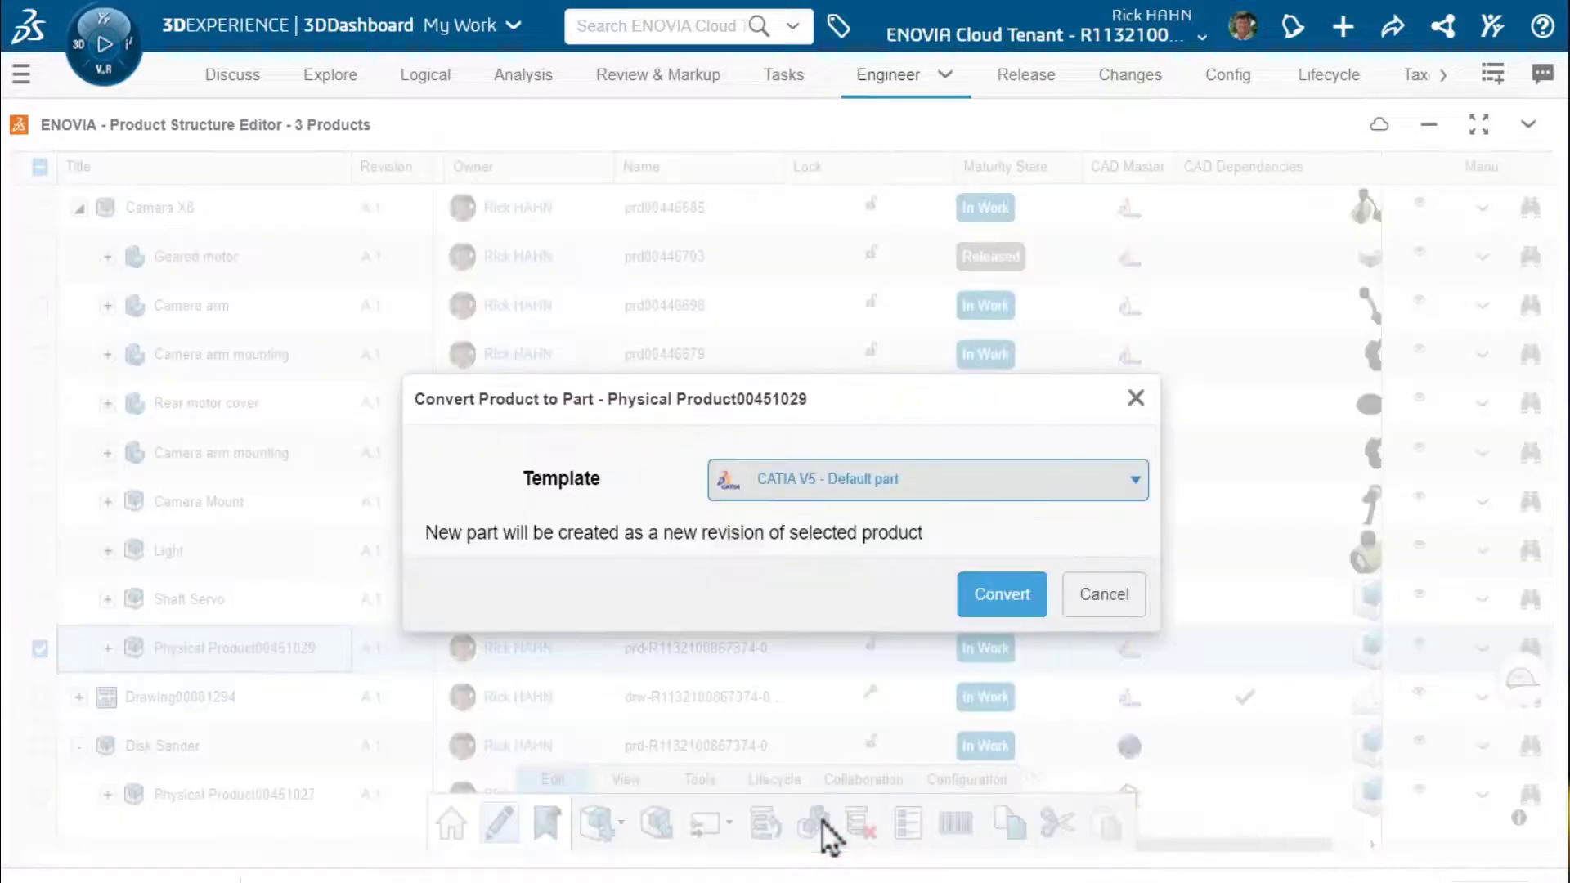
left_click(1138, 489)
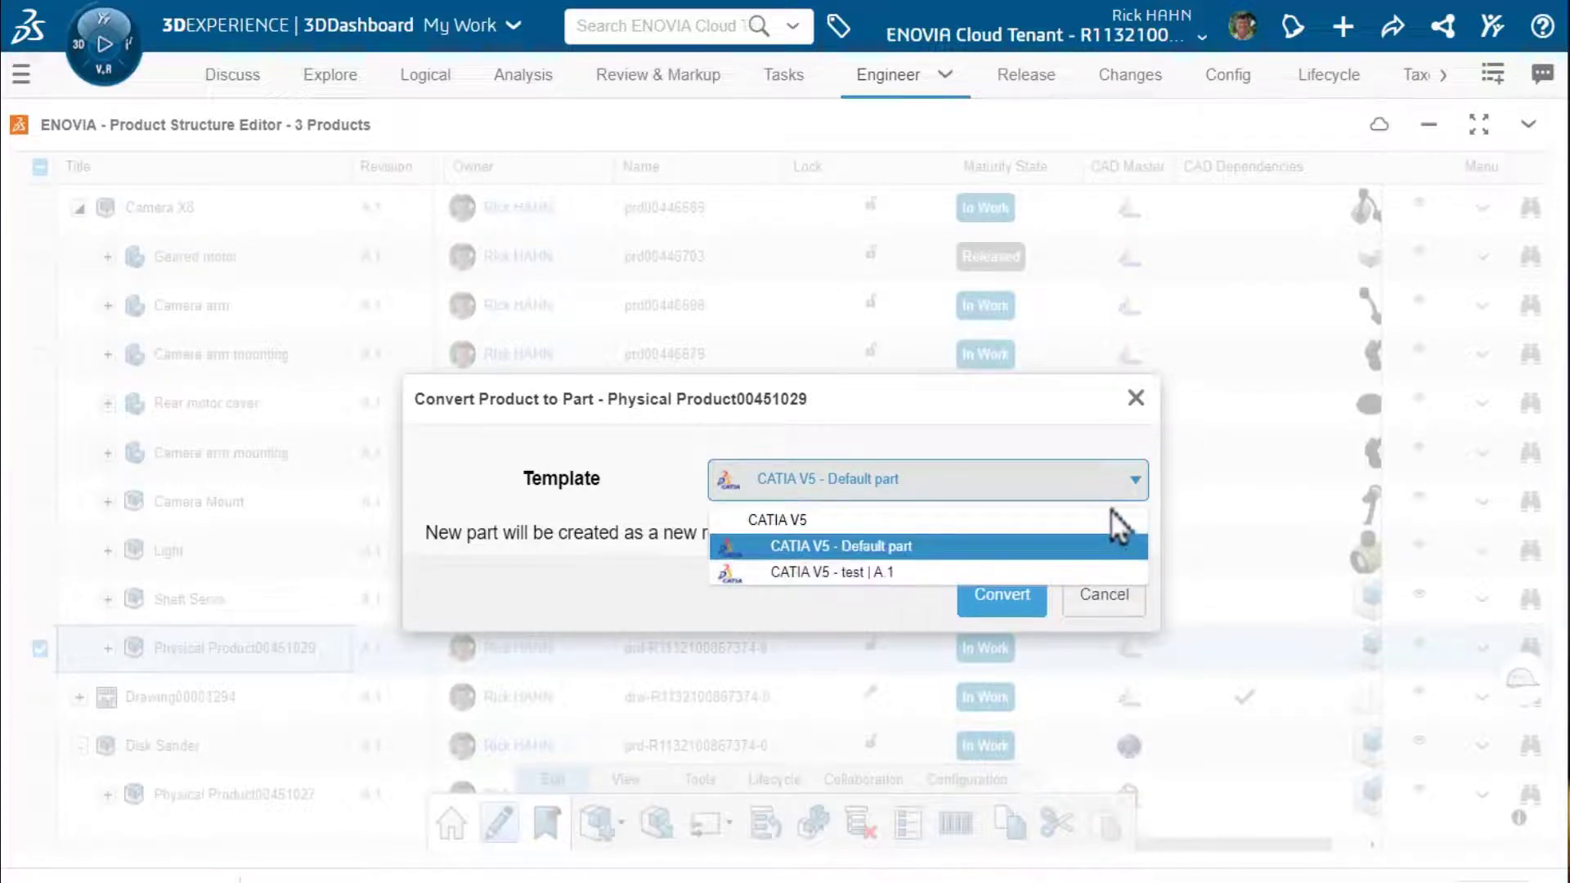
left_click(1096, 545)
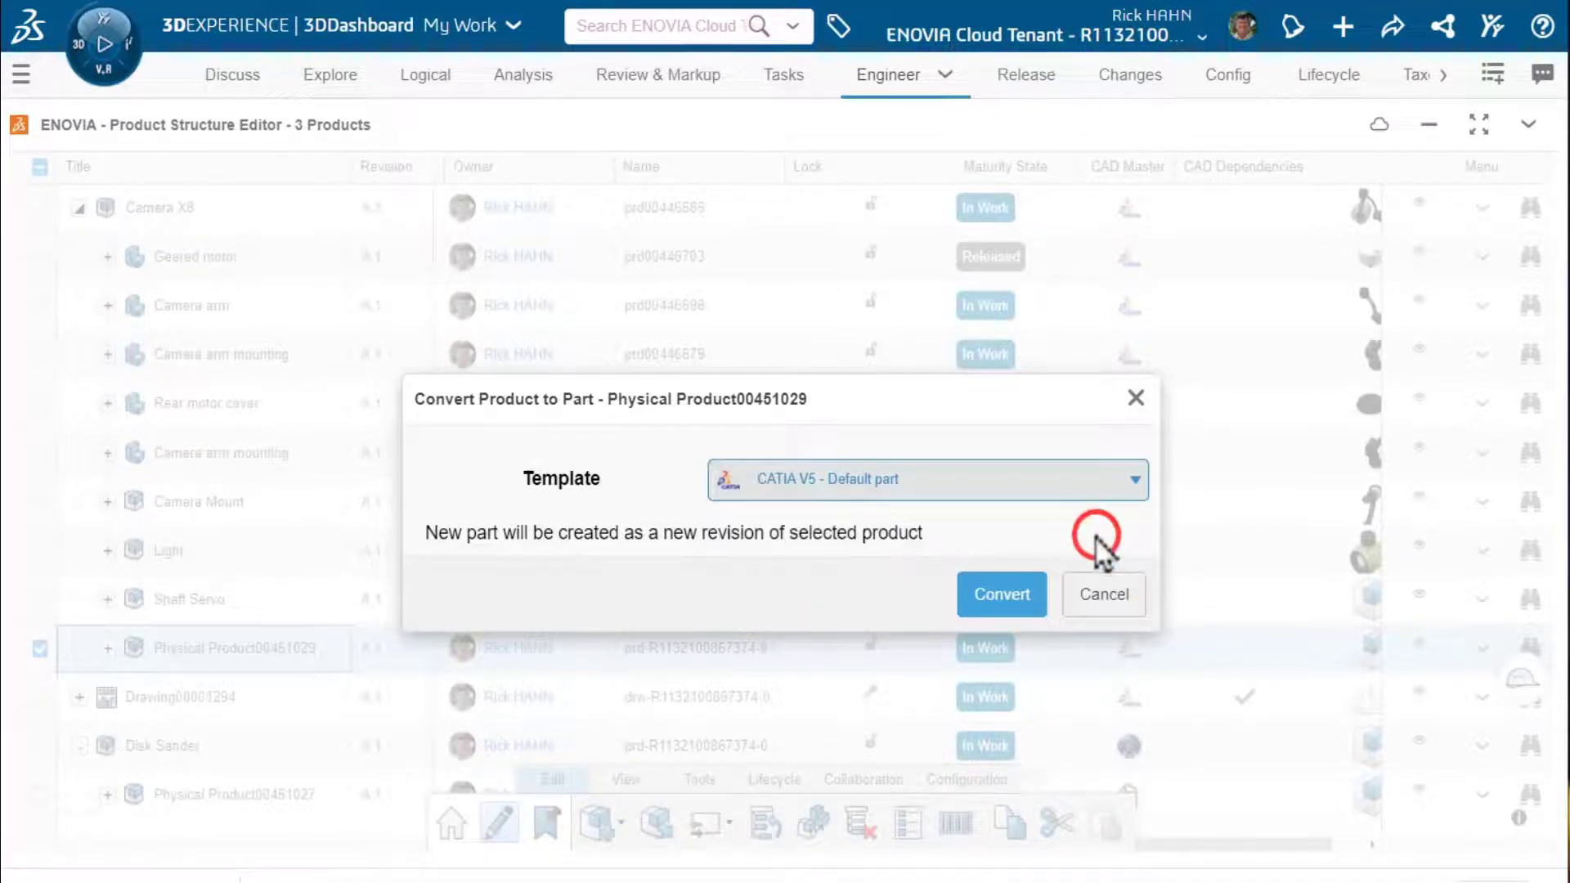
left_click(1020, 595)
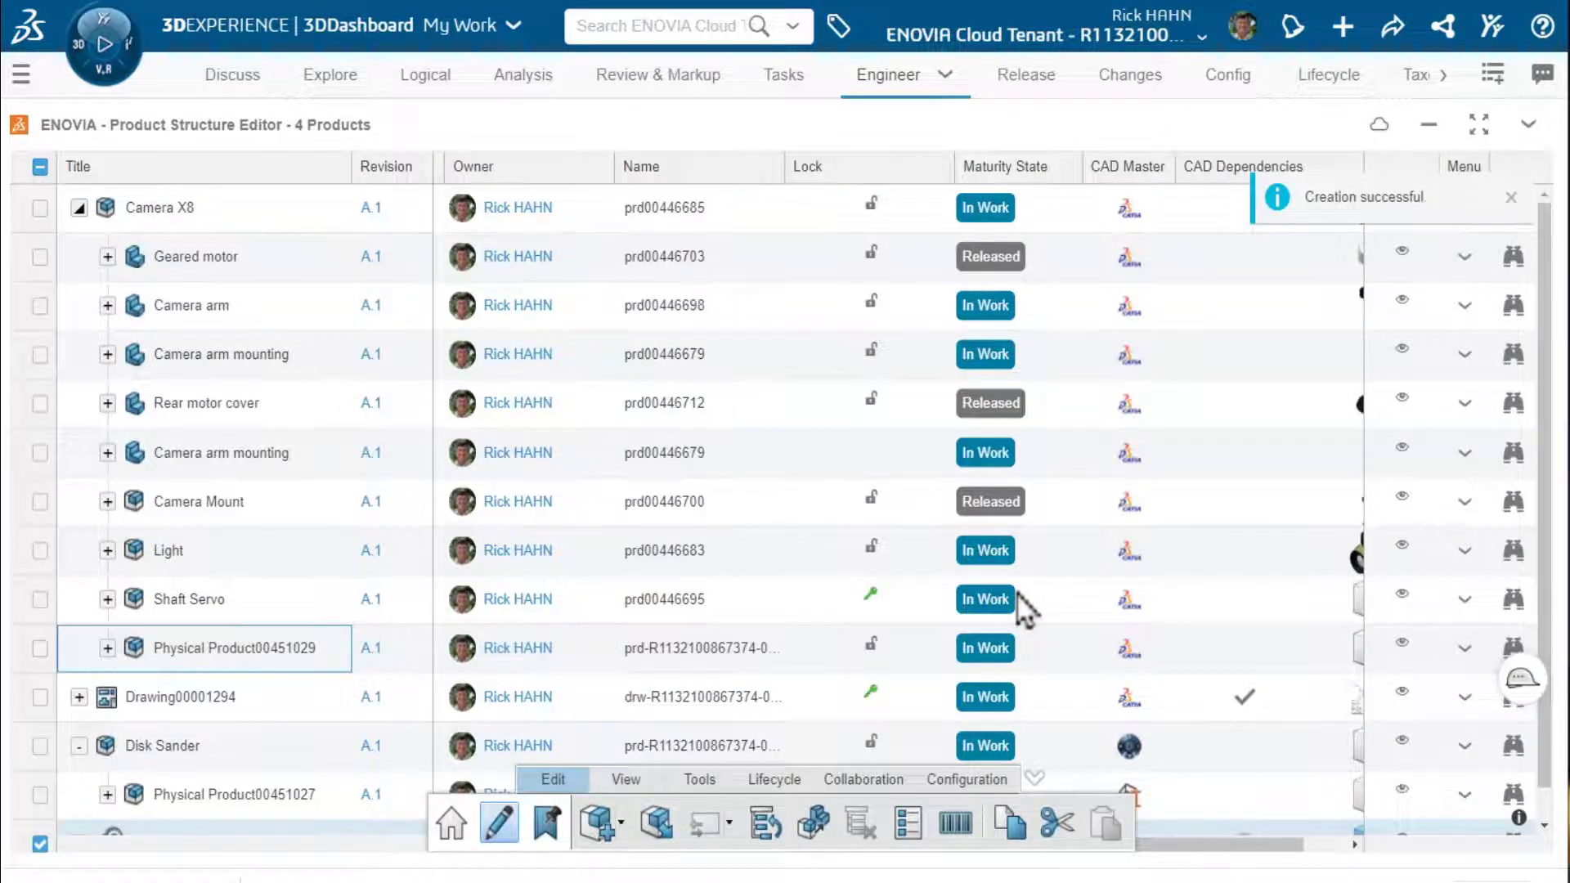
scroll(302, 425, "down", 1)
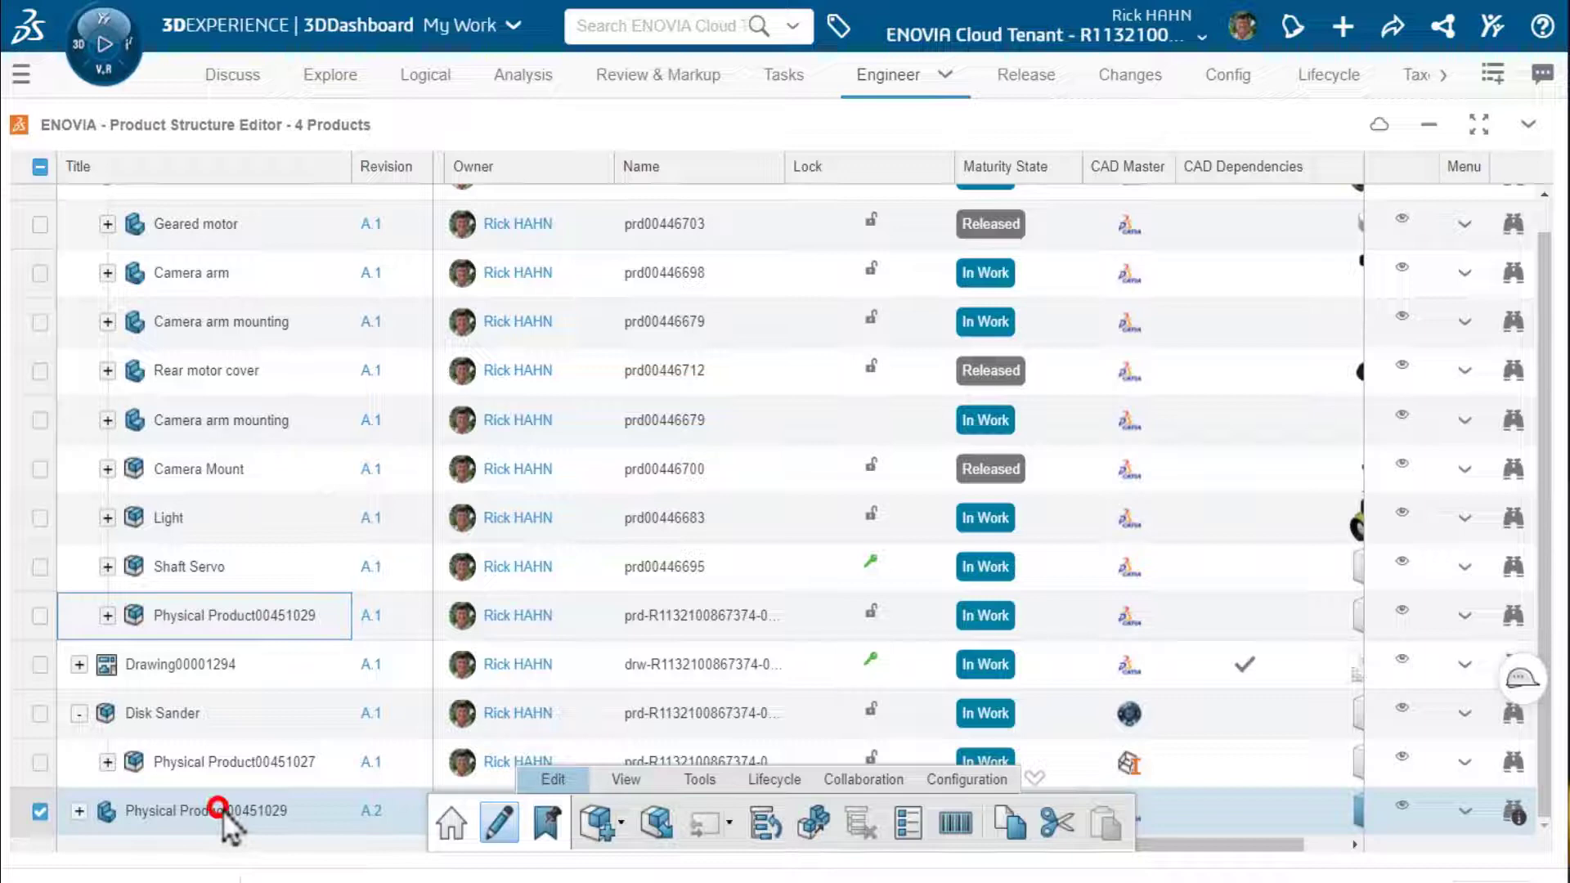
Reorder revision A.2 after Shaft Servo and detach the old A.1 revision from Camera X8
left_click_drag(219, 809, 218, 592)
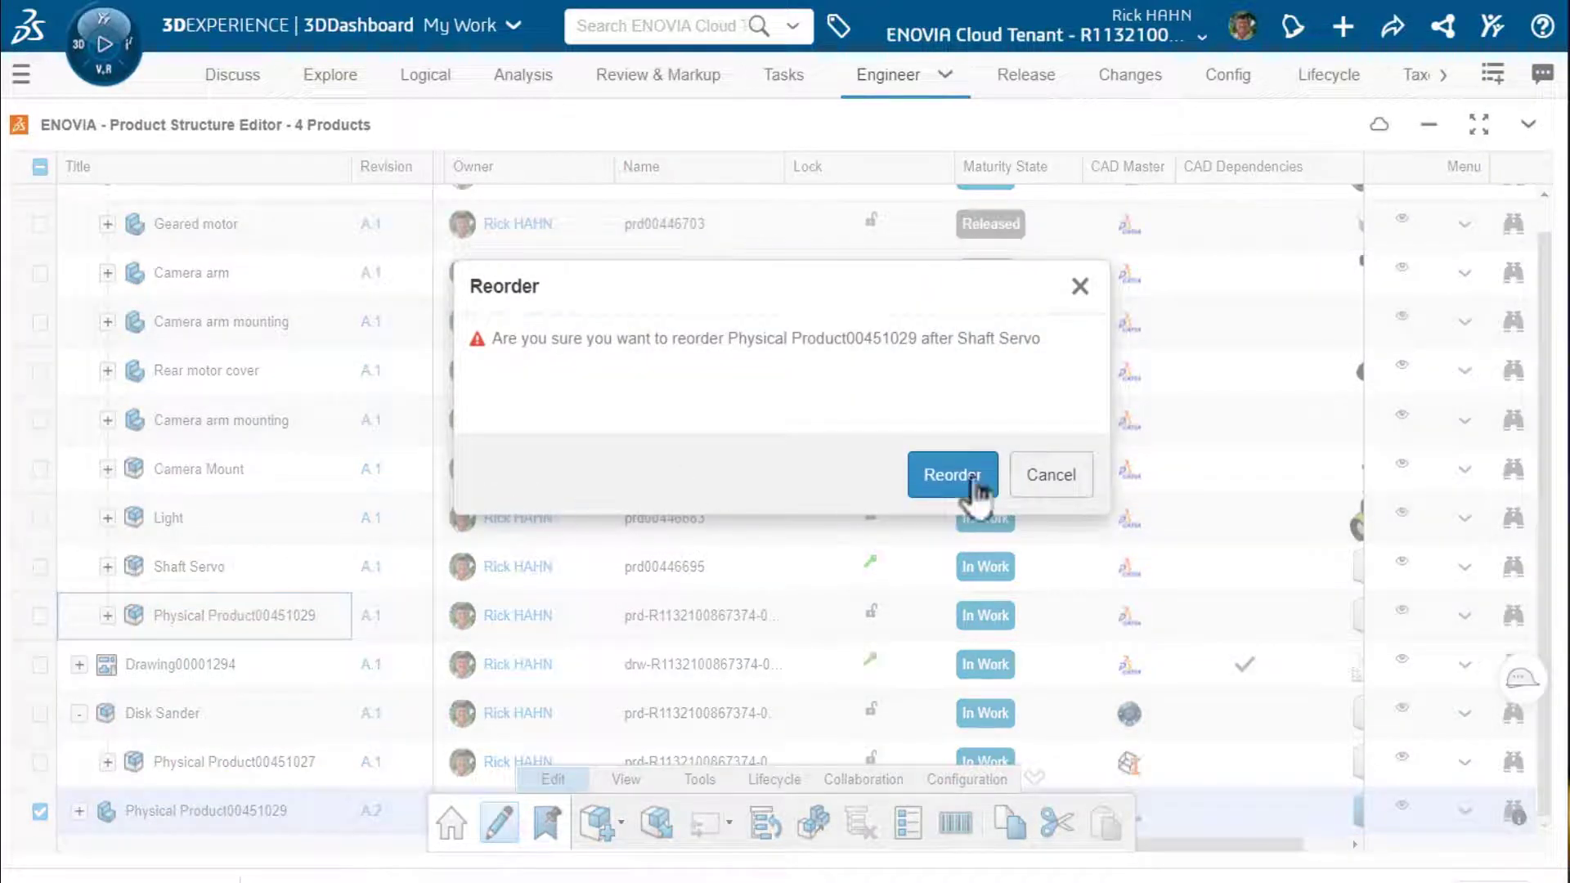
left_click(951, 475)
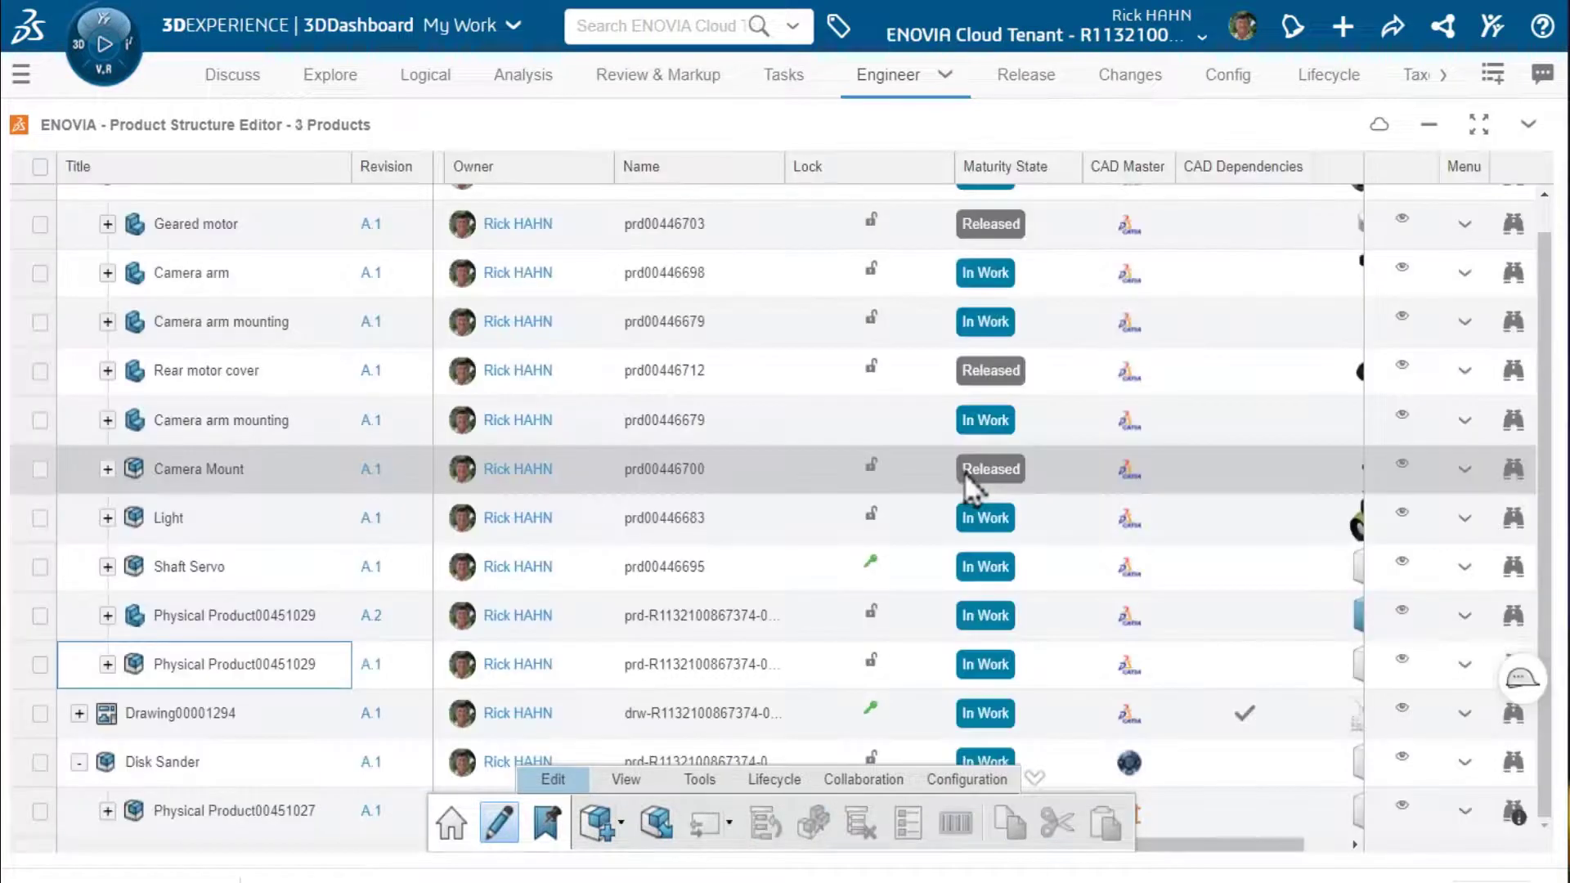
left_click(246, 615)
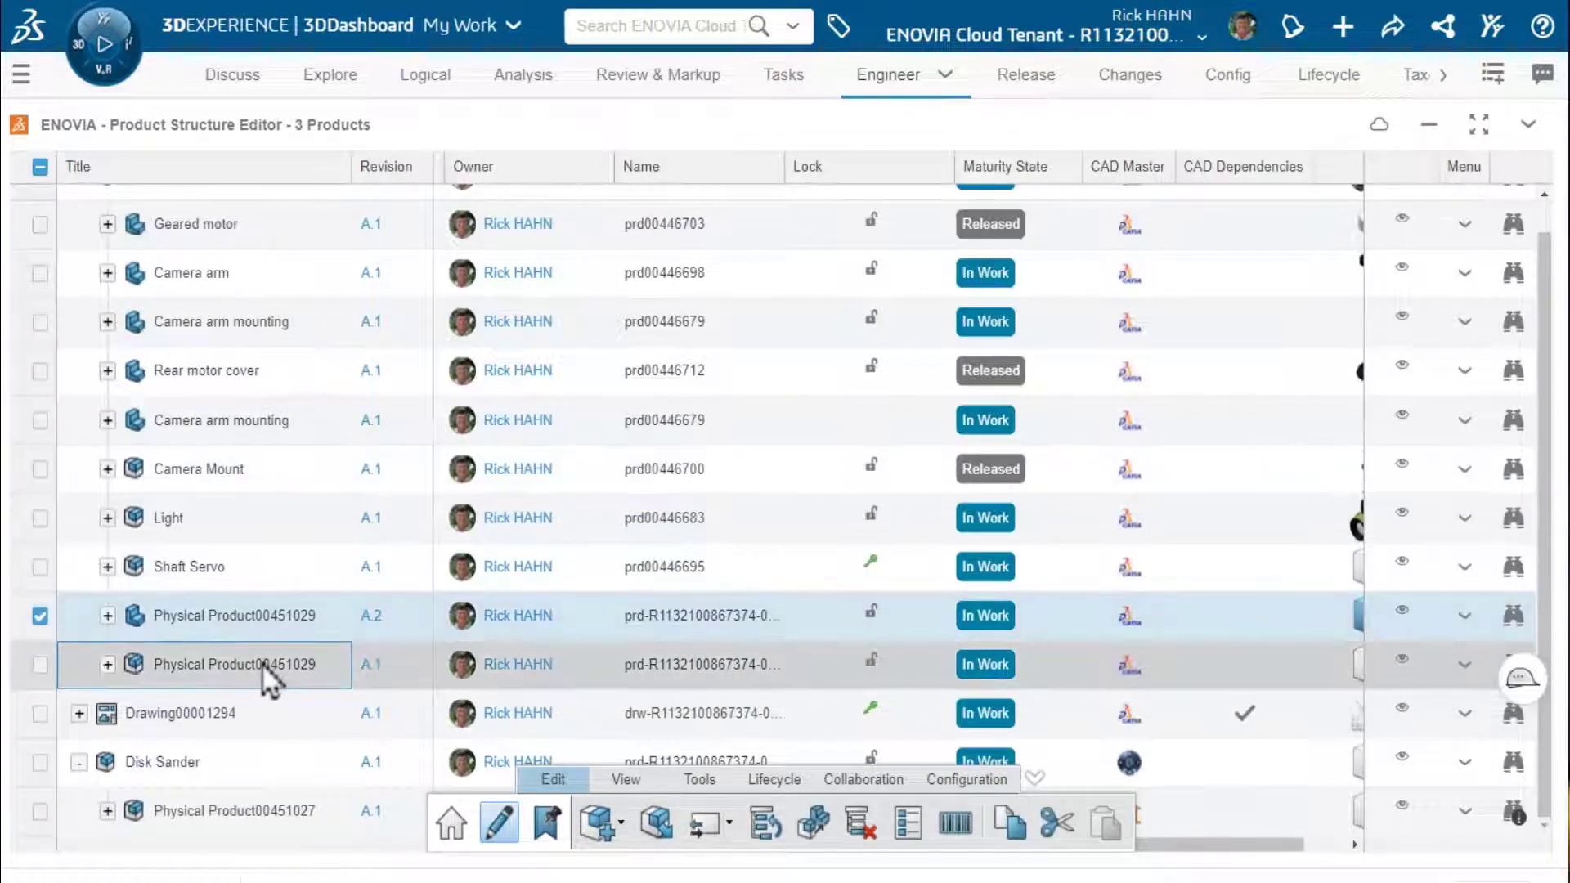
right_click(264, 667)
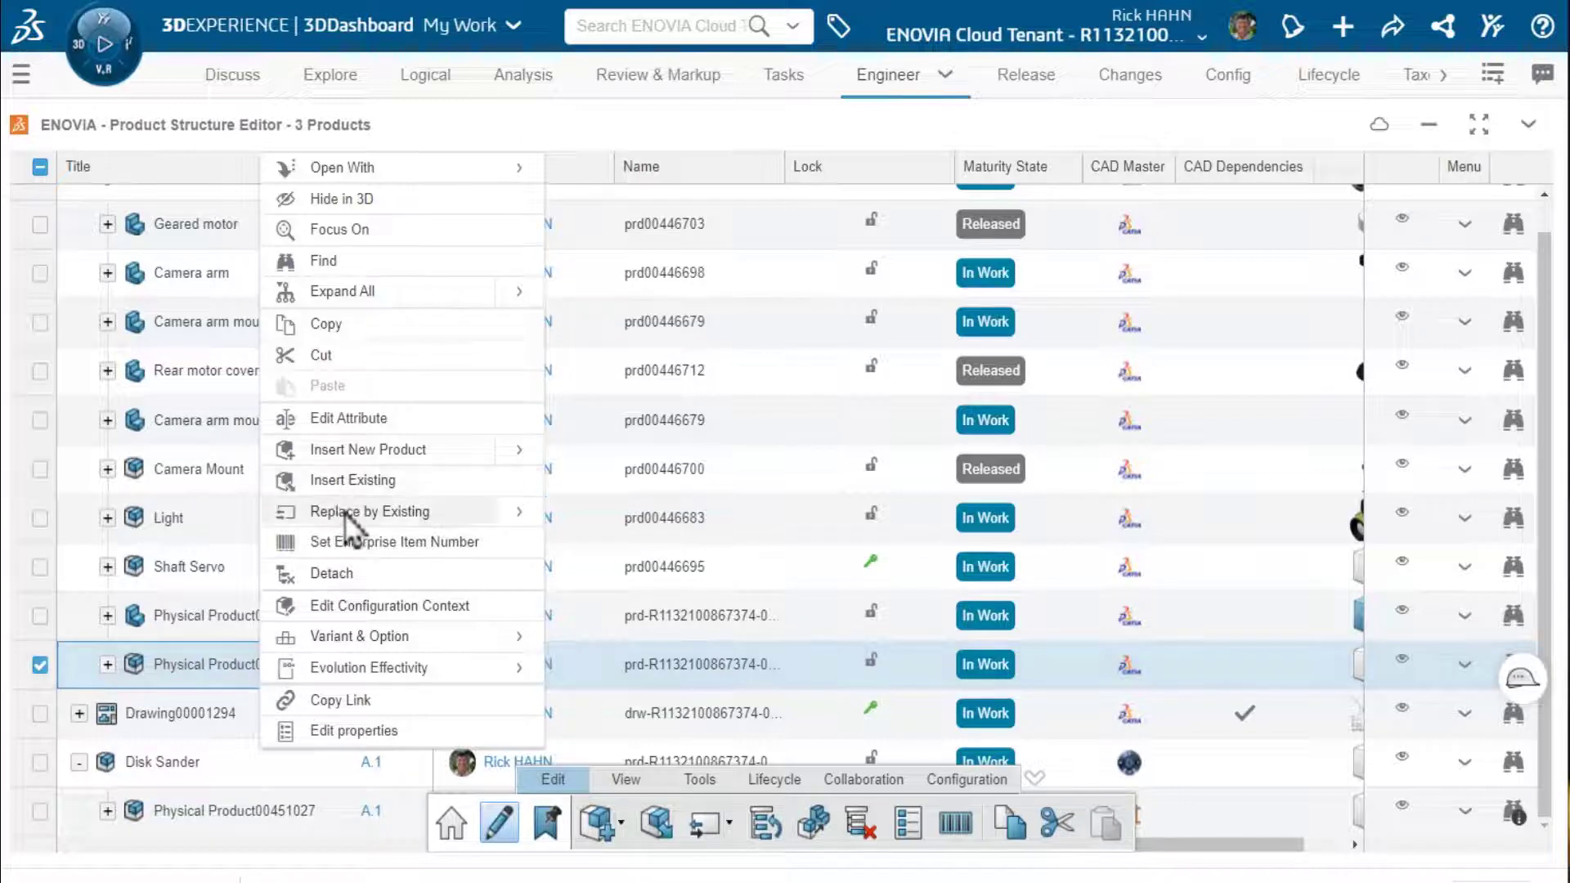
left_click(376, 573)
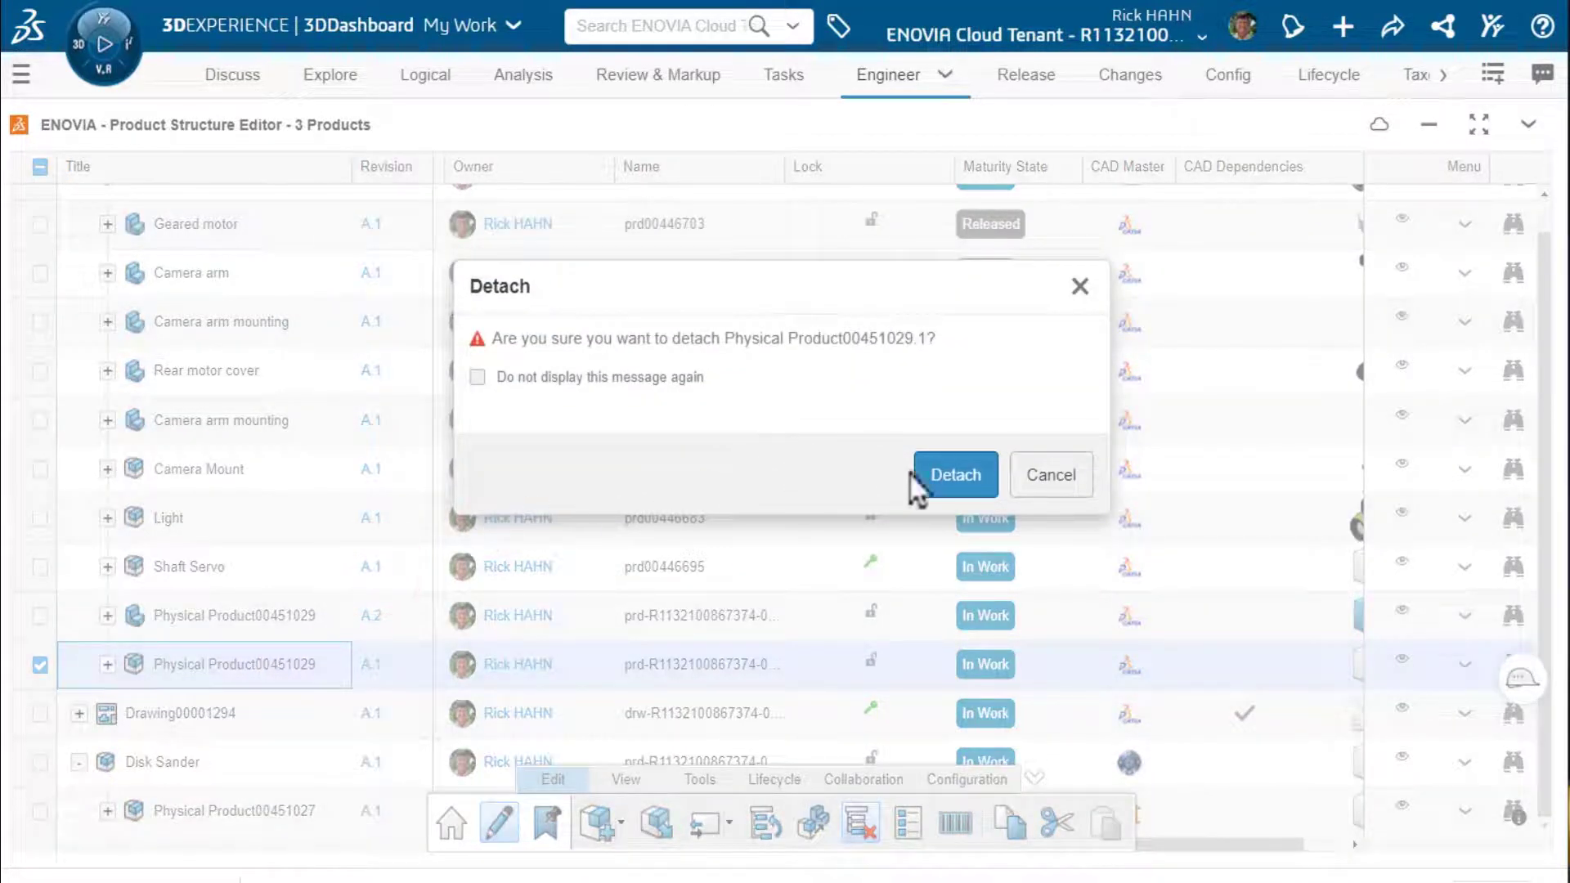
left_click(958, 474)
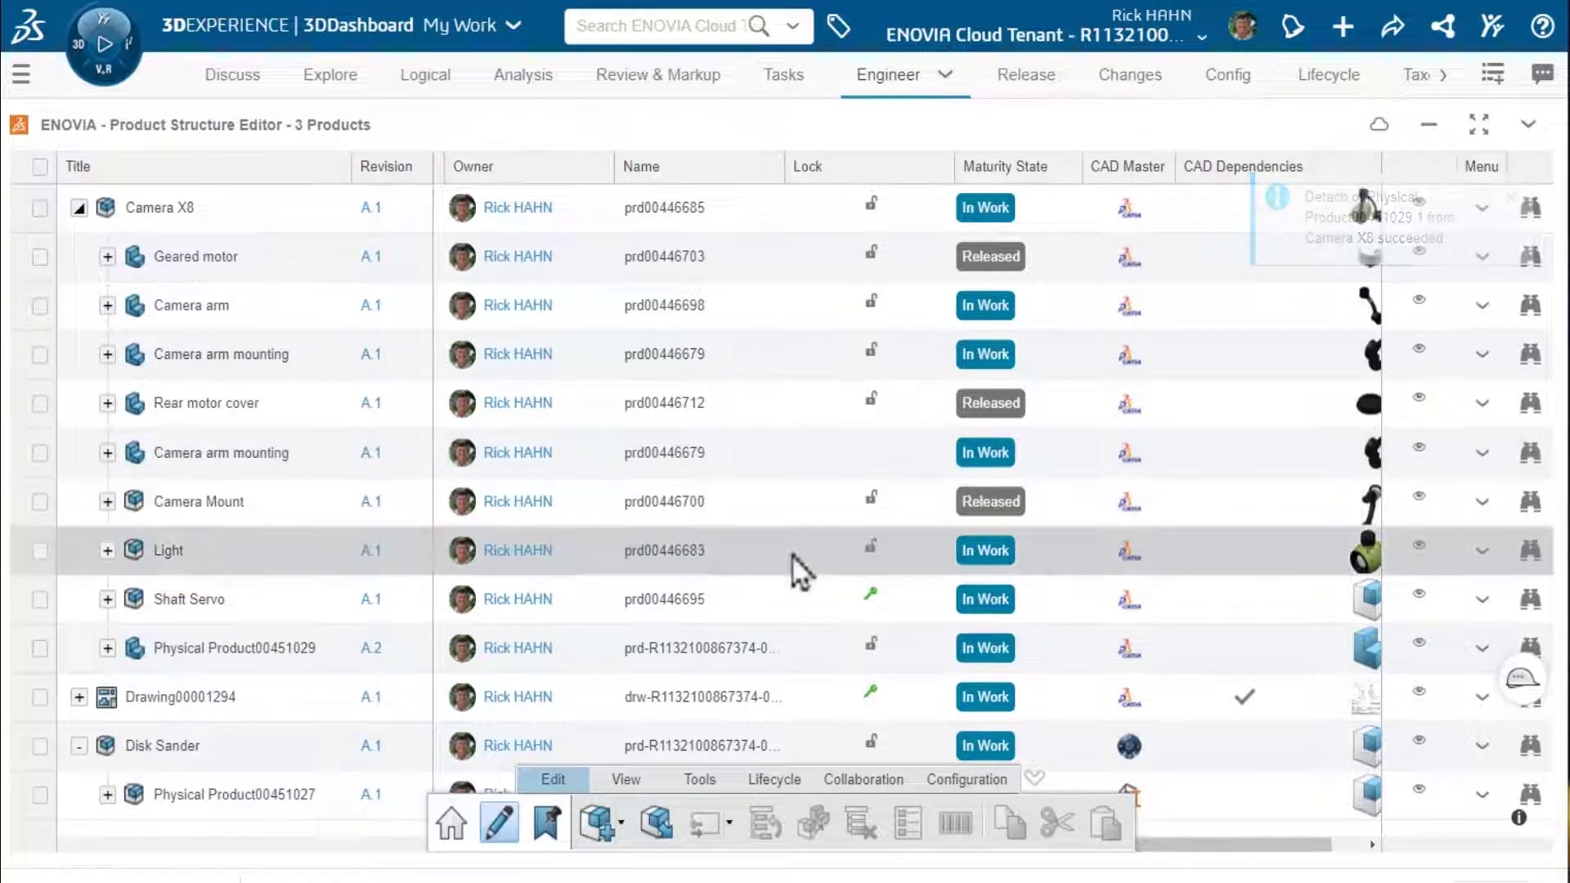
left_click(625, 824)
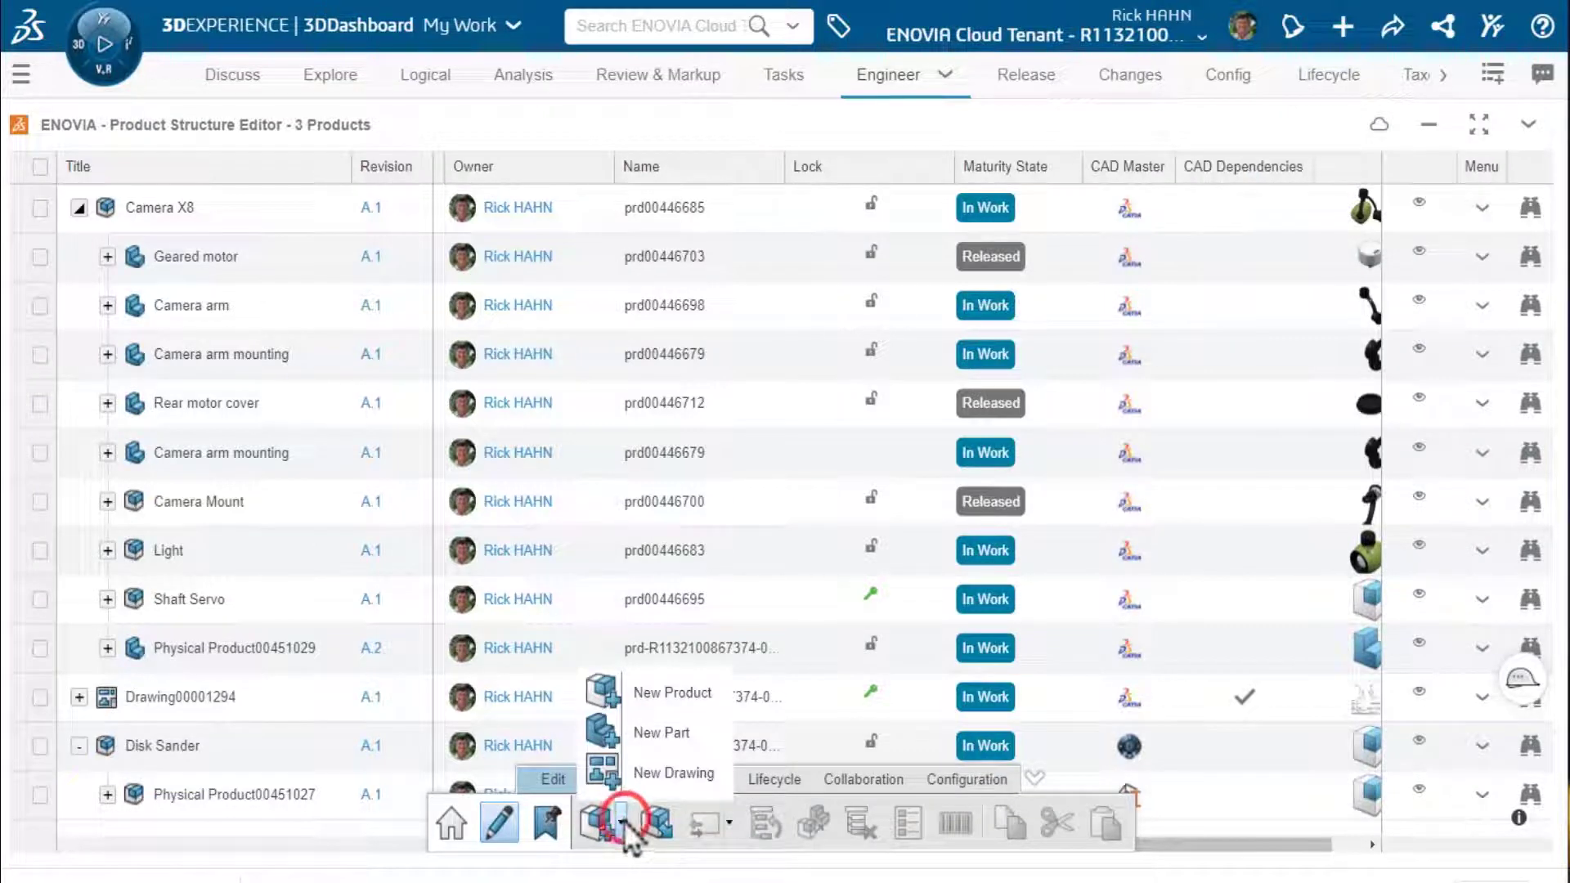
left_click(662, 773)
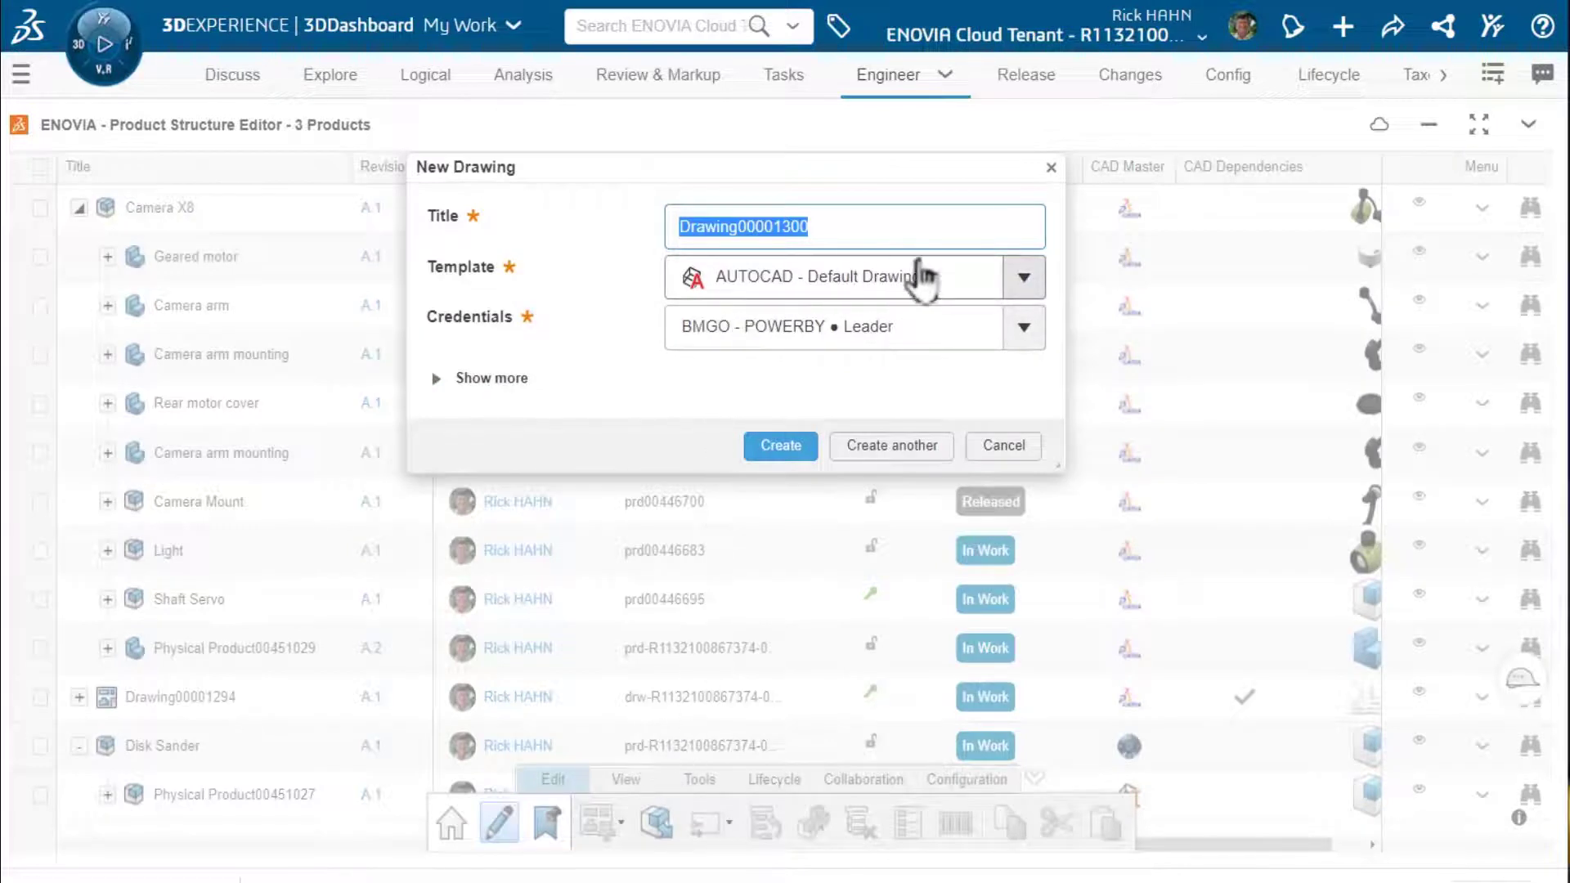
left_click(1025, 278)
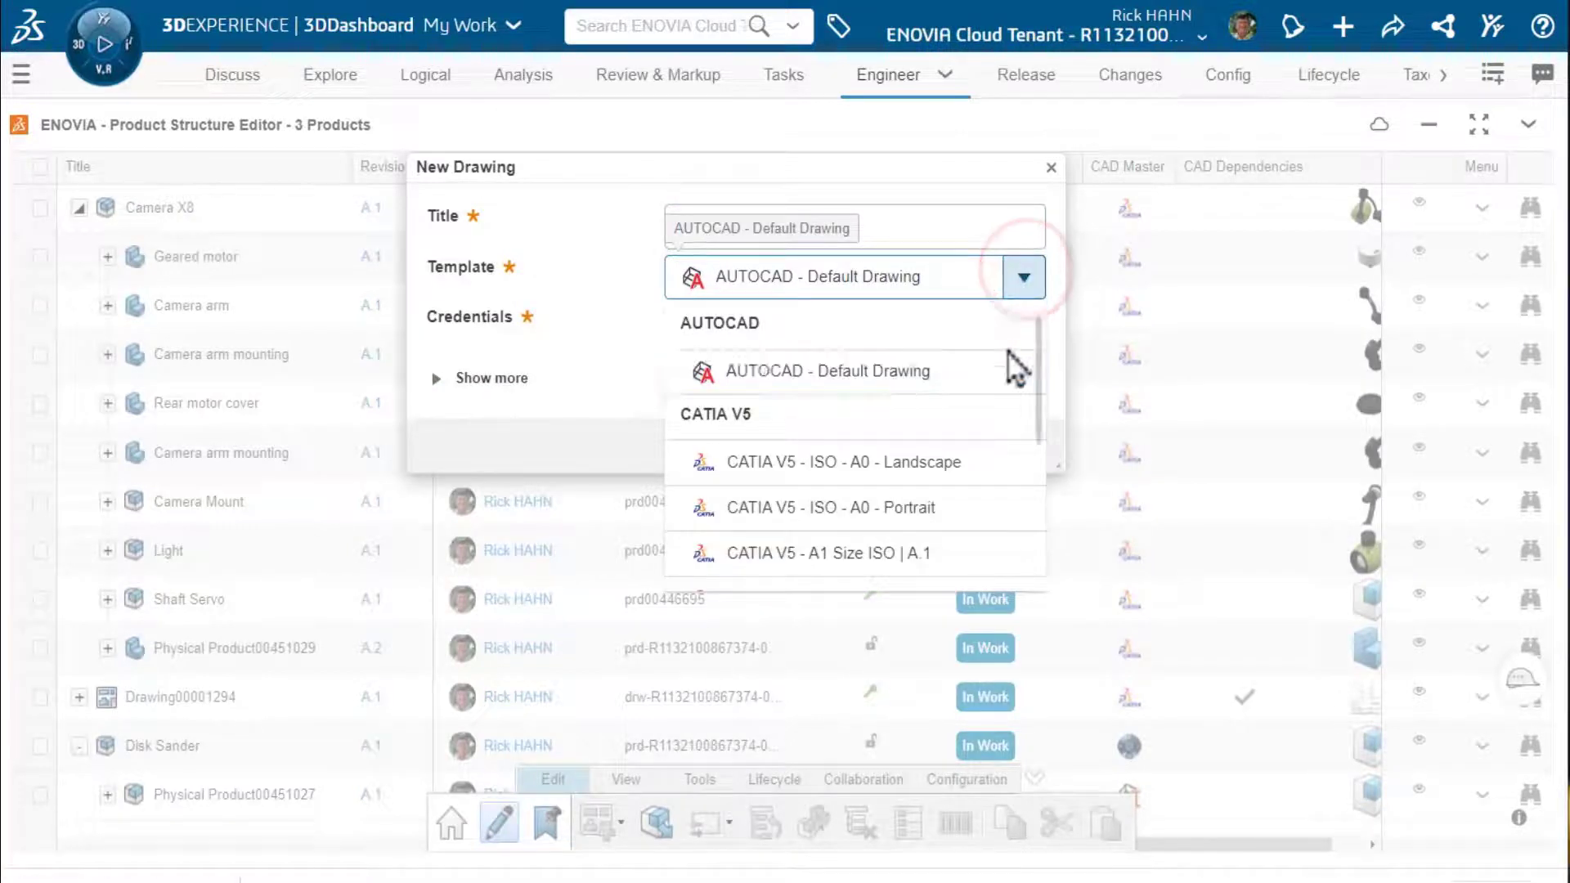
mouse_move(1038, 365)
left_mouse_down()
mouse_move(1044, 542)
mouse_move(1034, 353)
left_mouse_up()
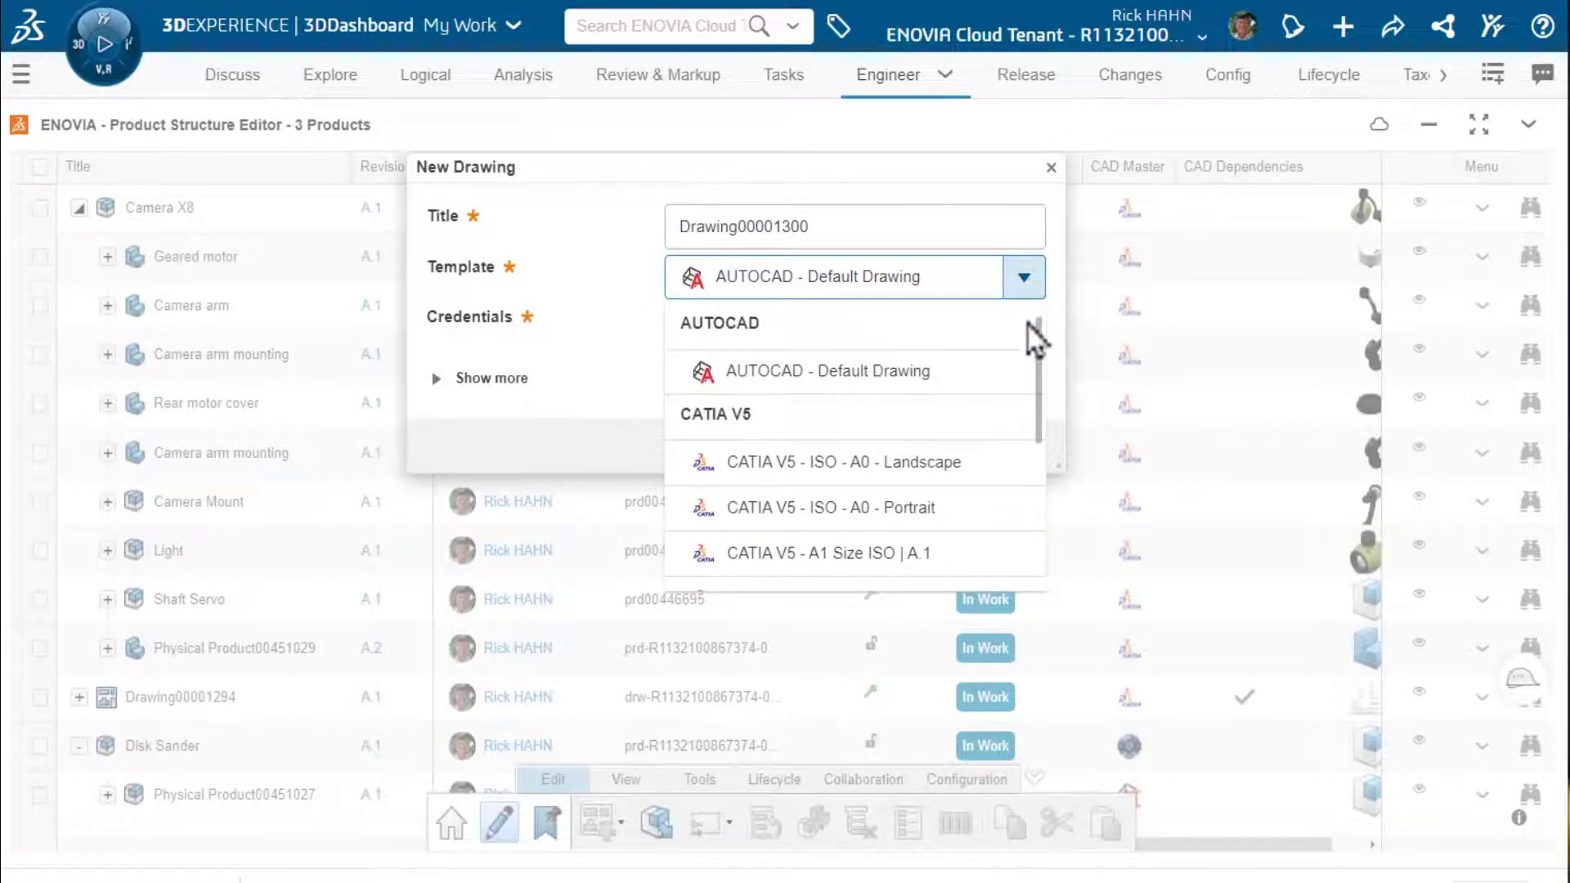
left_click(1051, 166)
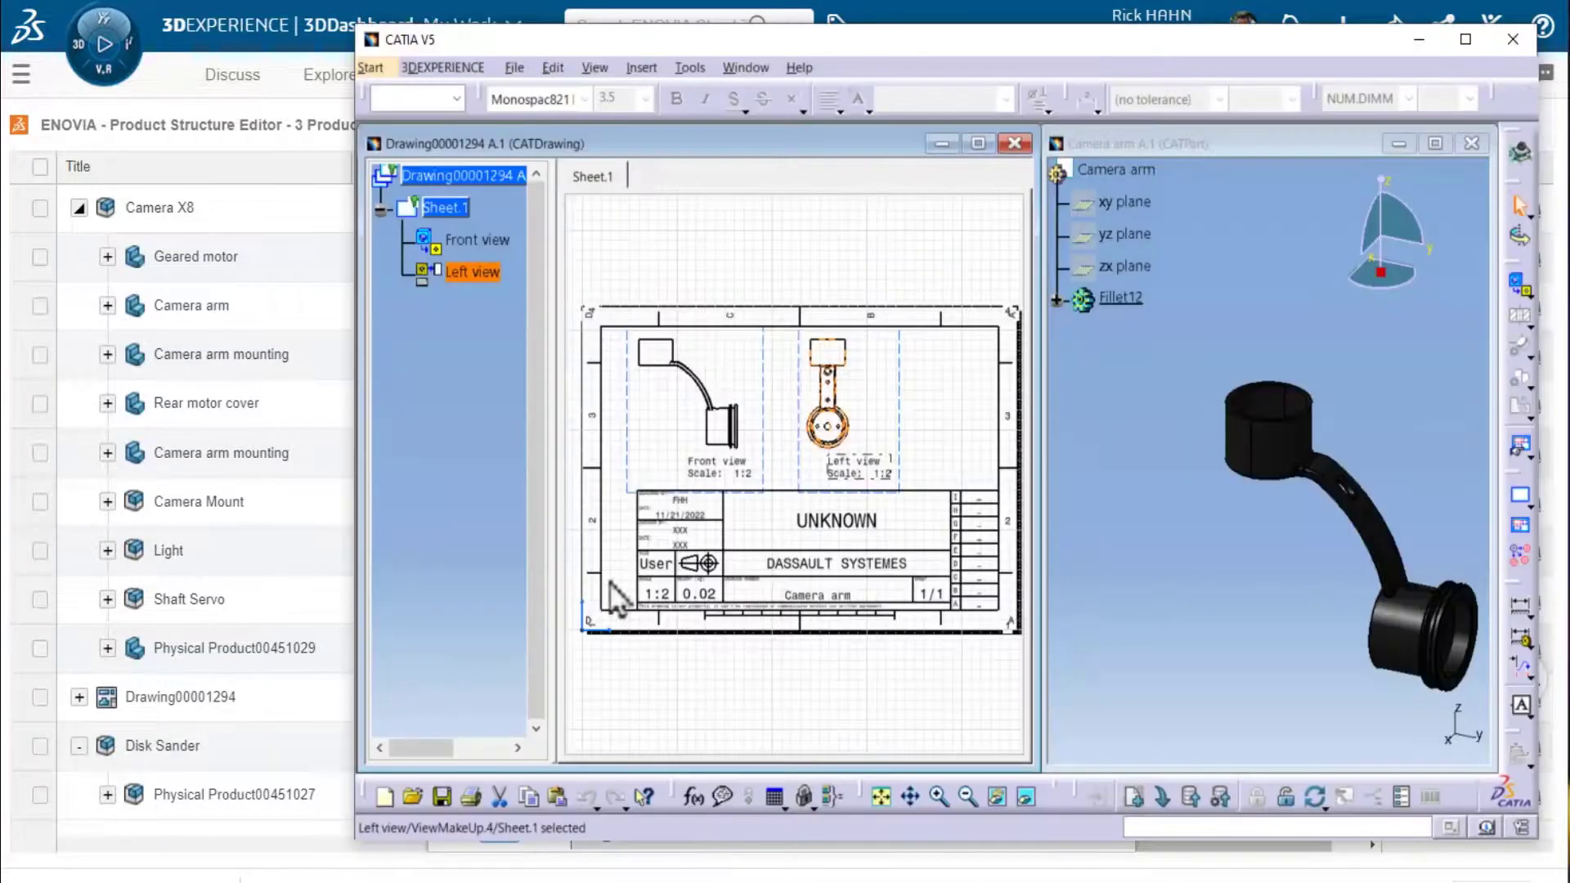
Shift the CATIA V5 window left, minimize it, and select the Camera arm mounting row
left_click_drag(899, 37, 752, 34)
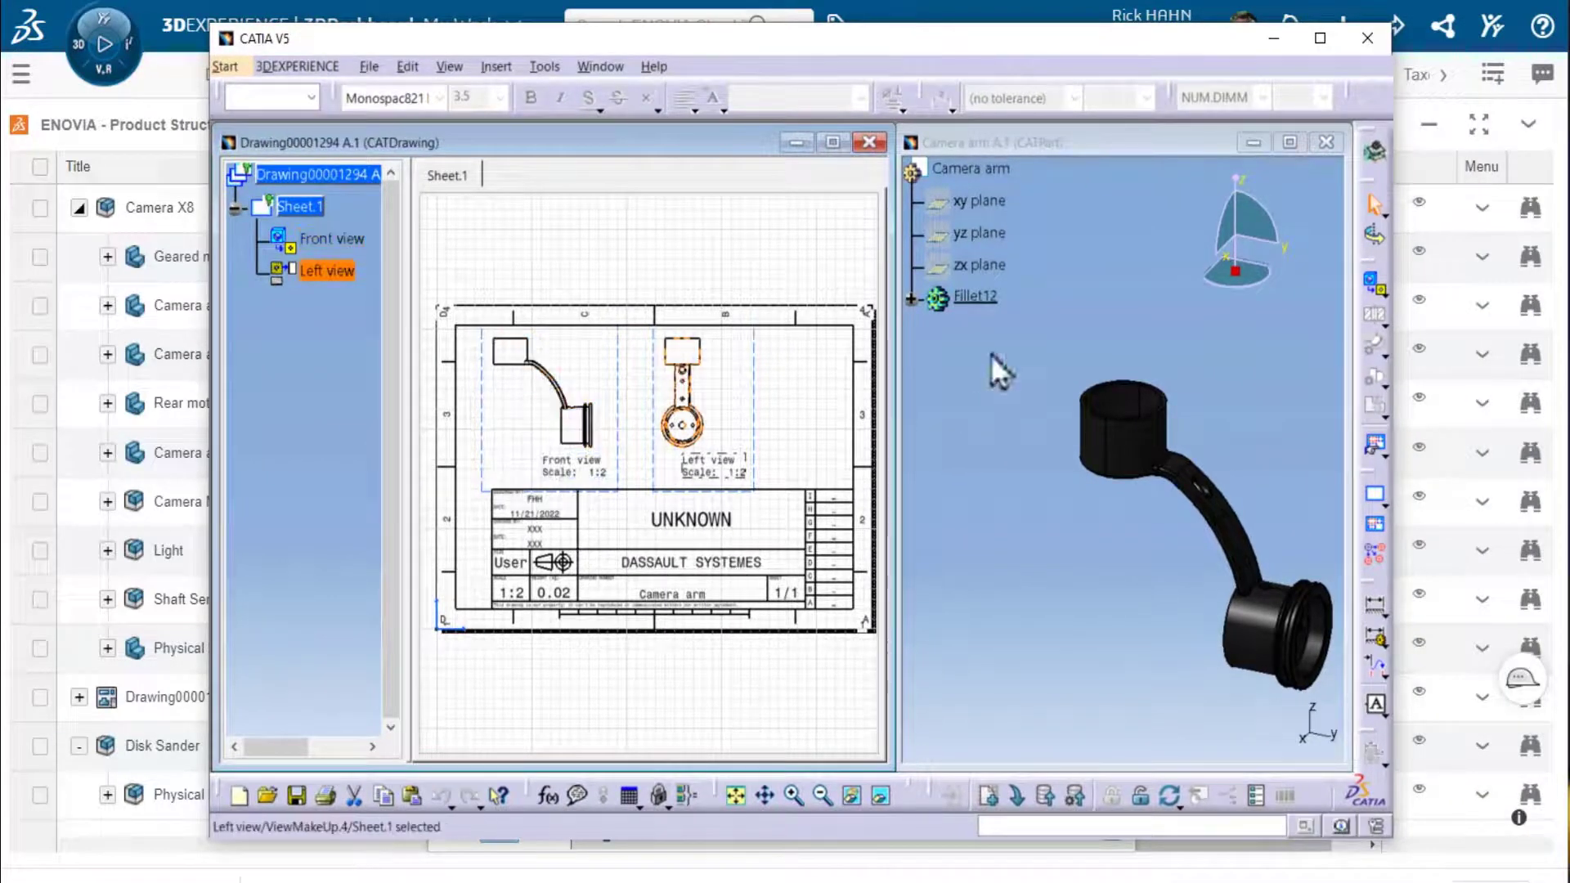
left_click(1273, 39)
left_click(245, 353)
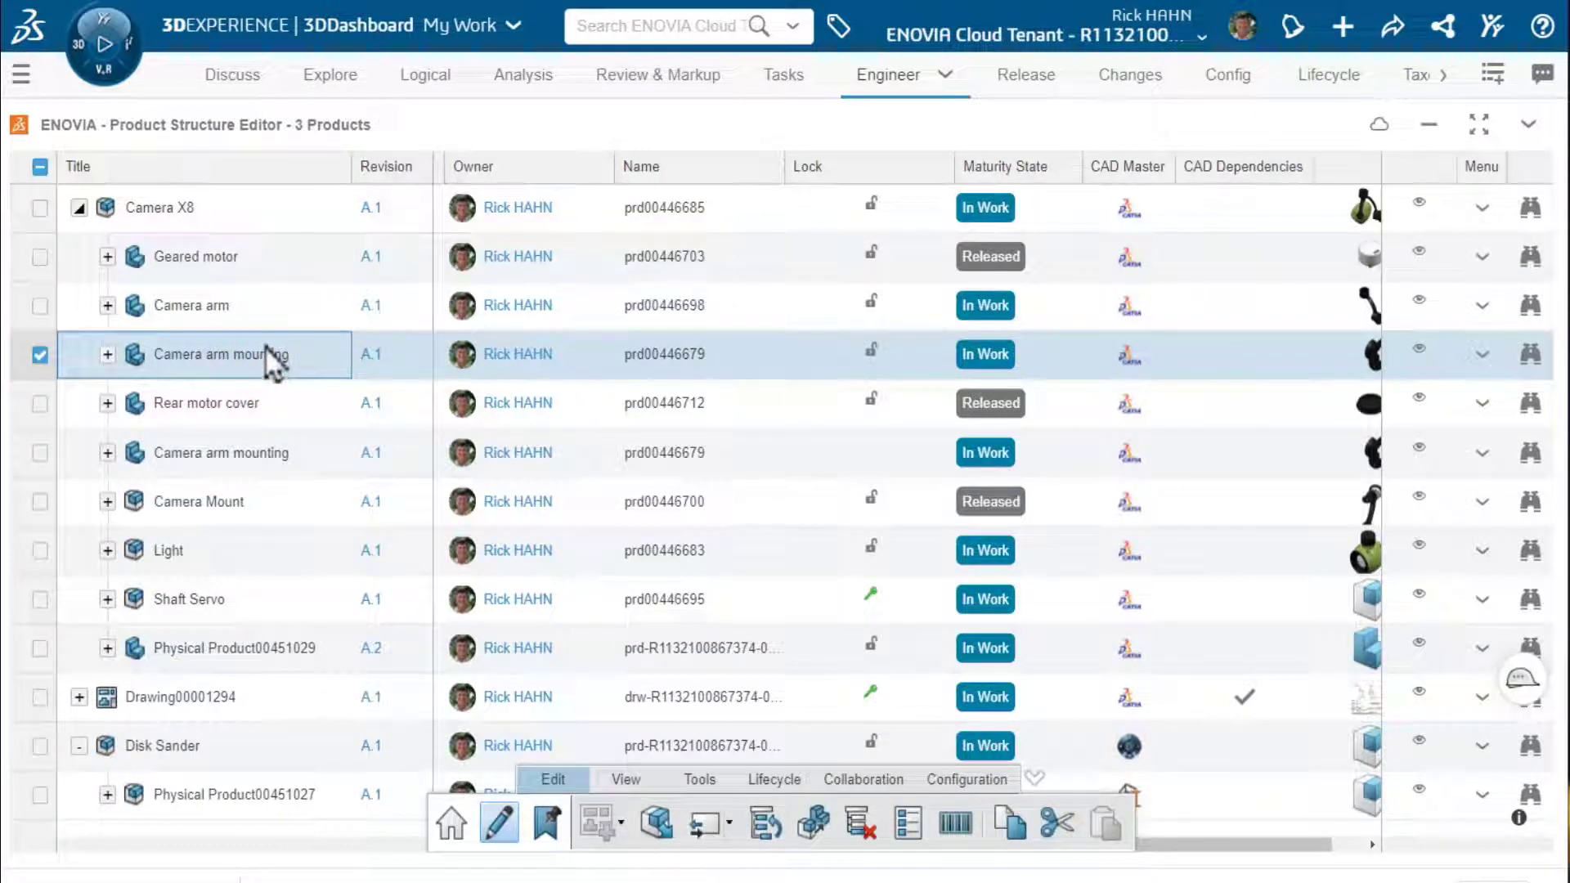
Show Camera arm's Product Structure Relations: Drawing00001294 CAD dependency, parent Camera X8, 3D Shape representation
left_click(256, 309)
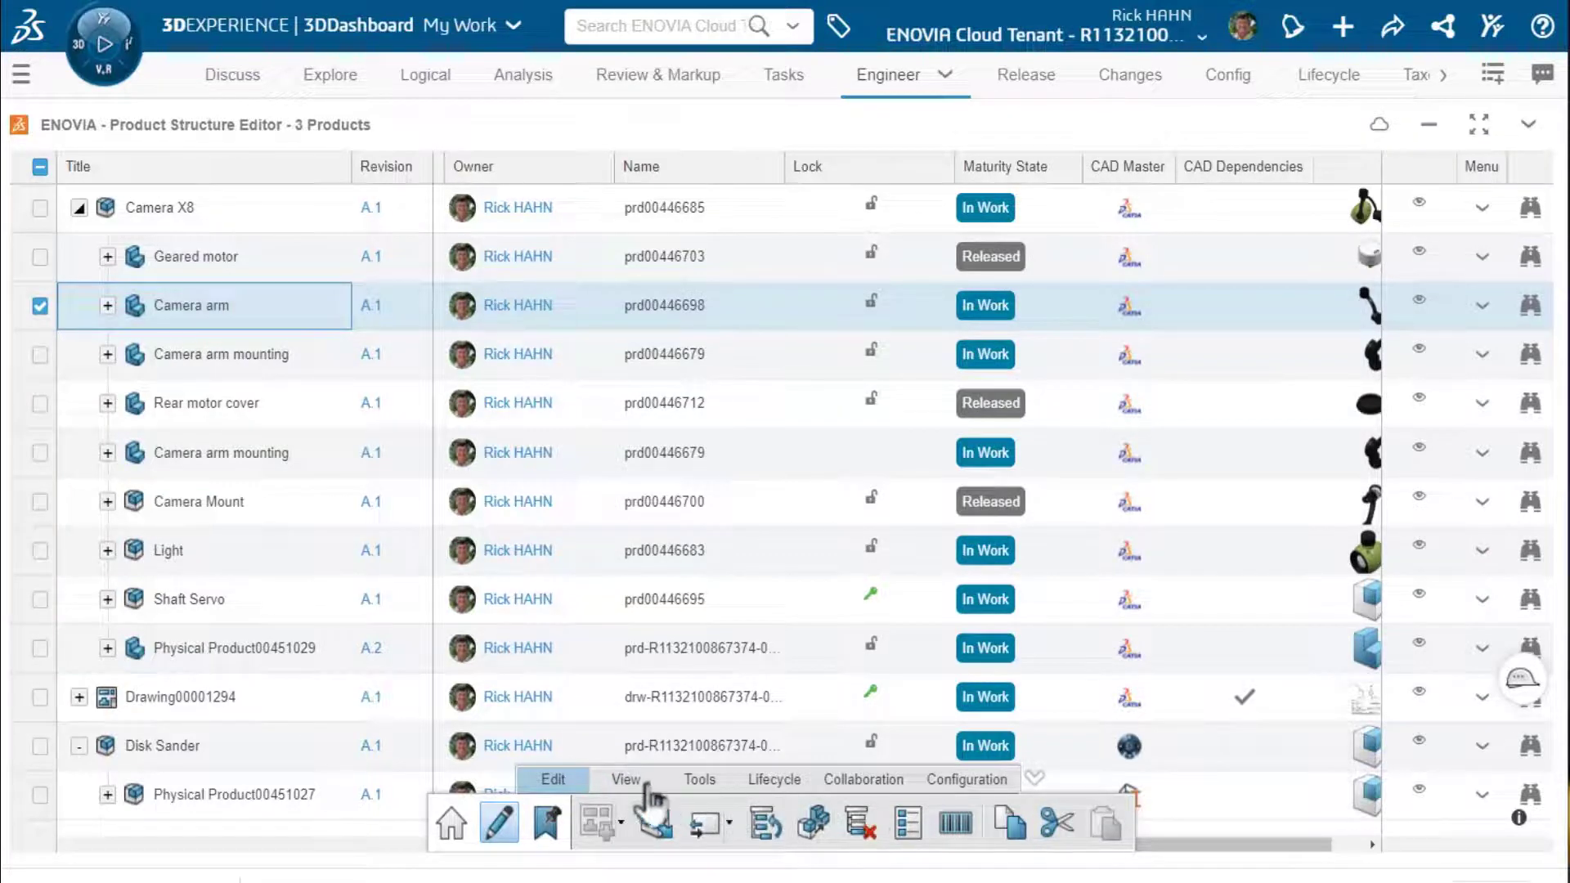
left_click(625, 778)
left_click(1001, 821)
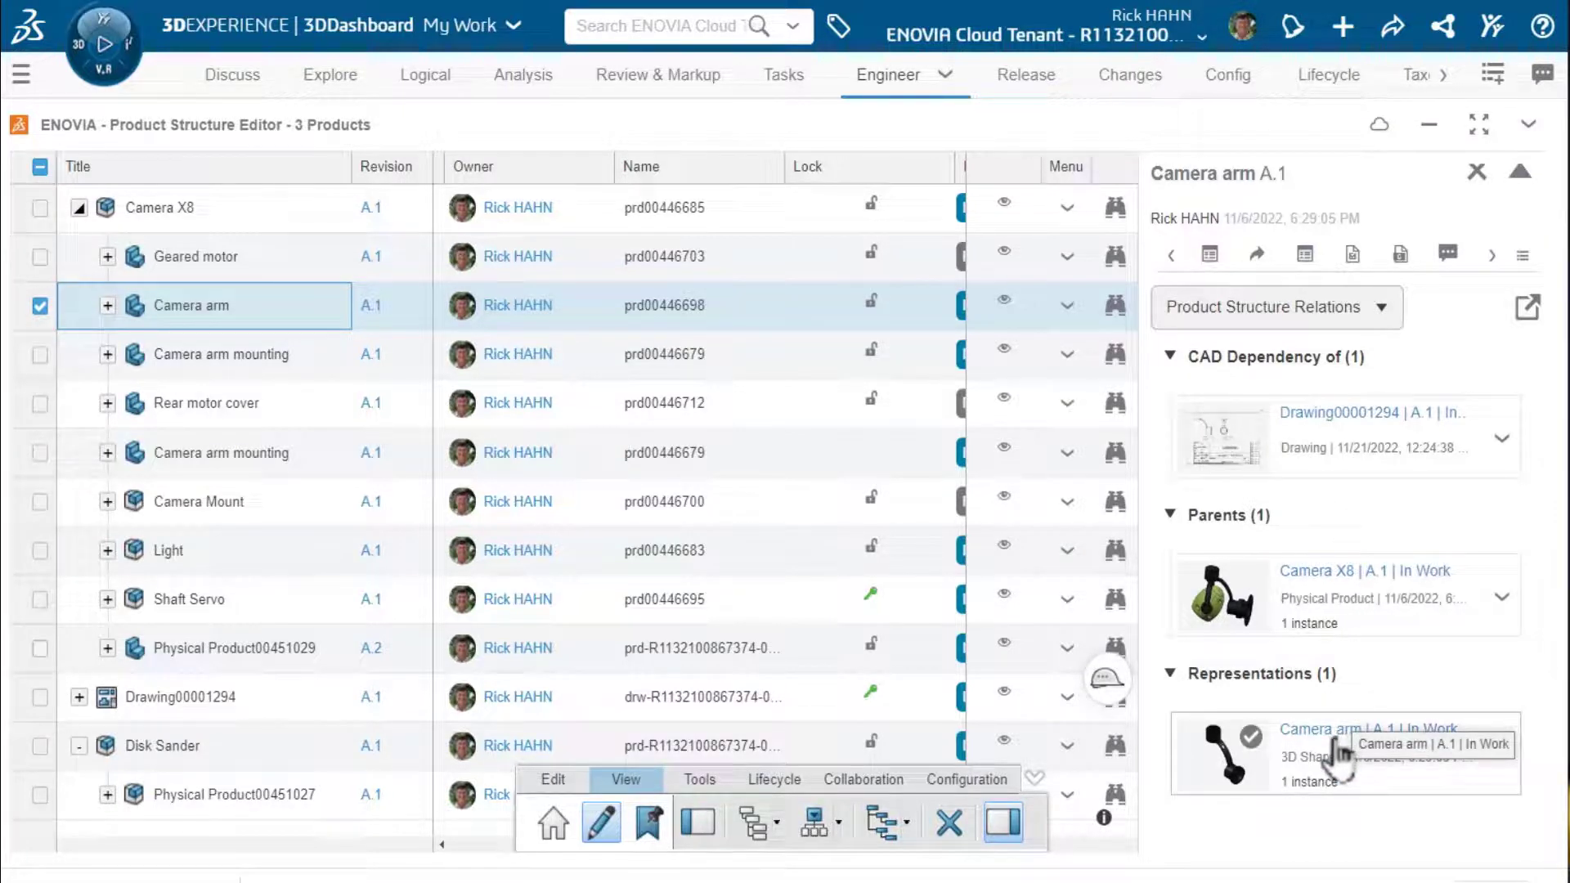
mouse_move(1340, 750)
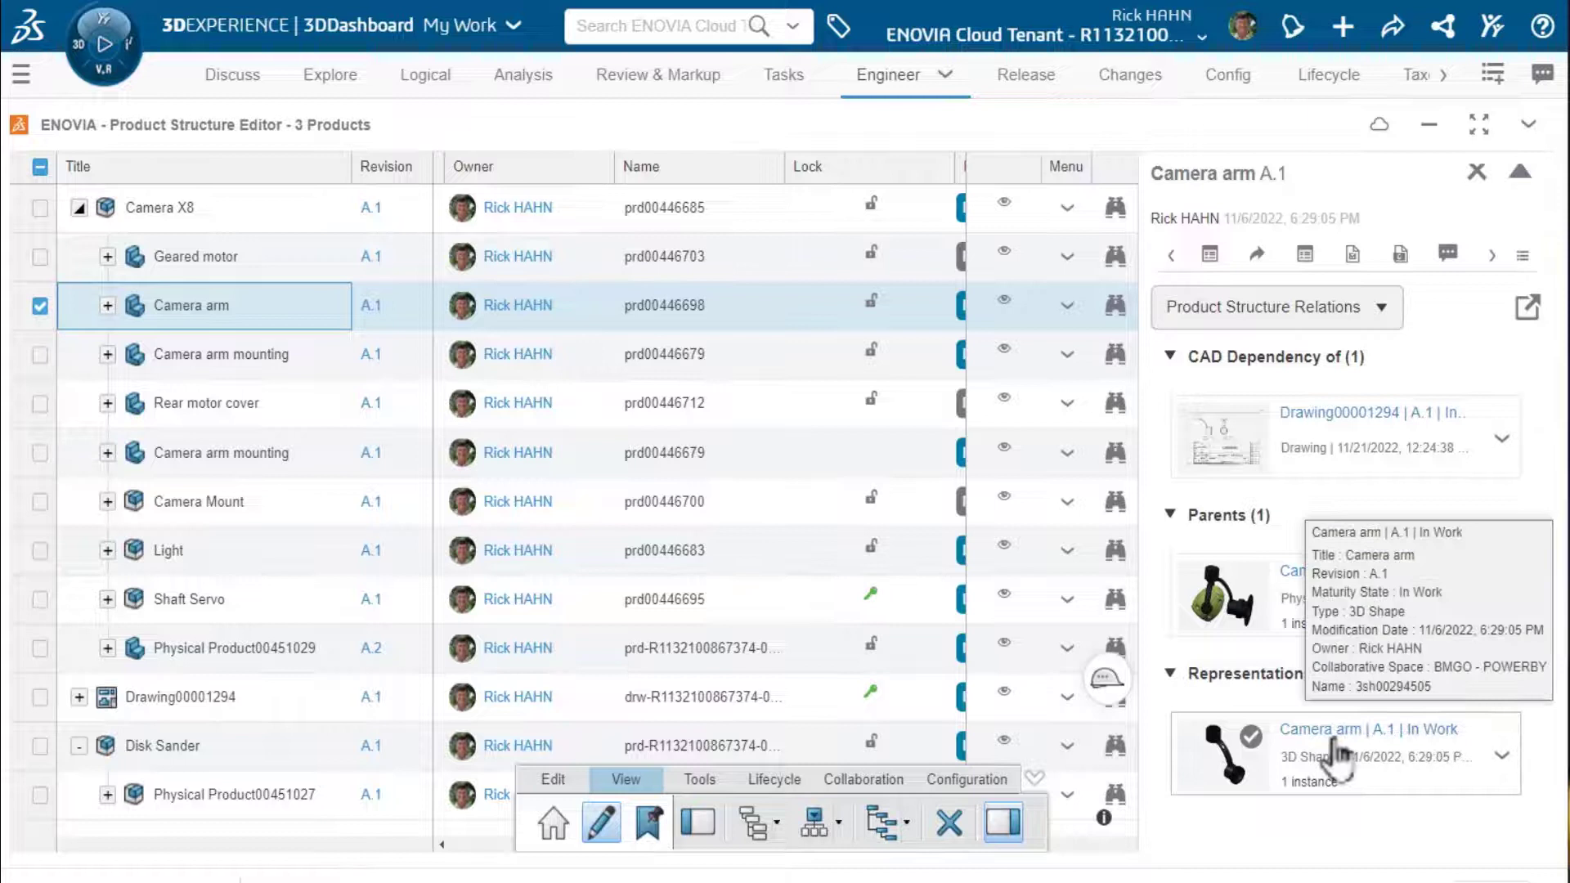